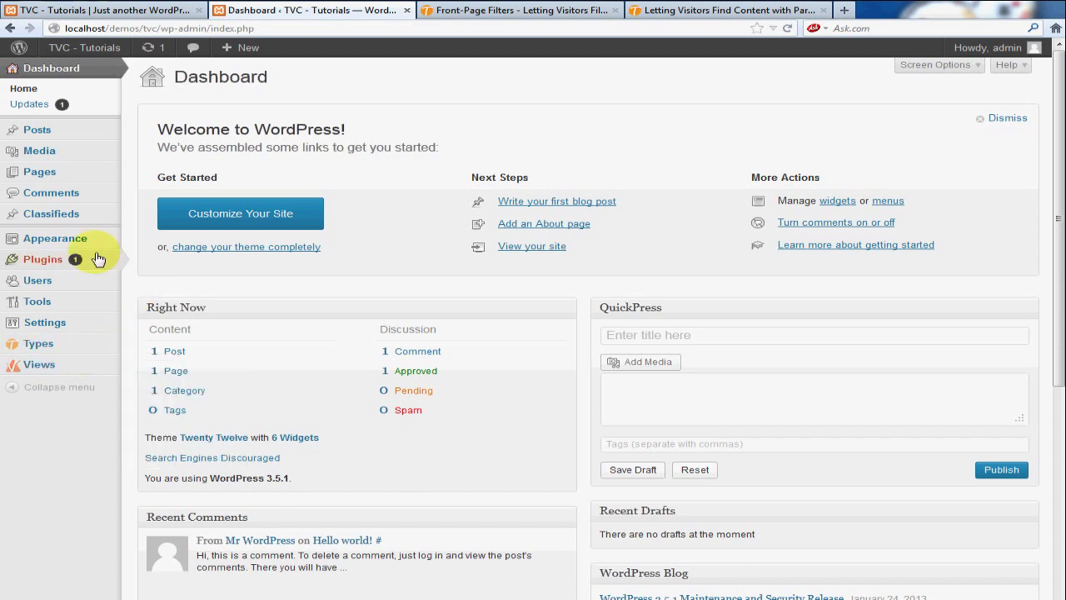
From the Views list in the admin menu, start a new View
{"action": "mouse_move", "coordinate": [51, 366]}
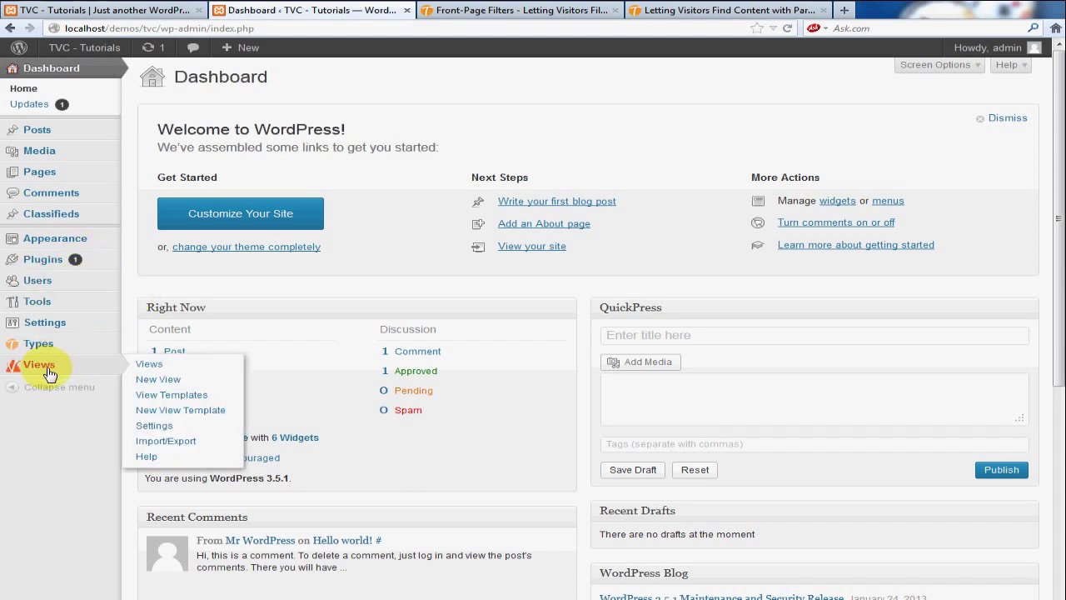
{"action": "left_click", "coordinate": [49, 374]}
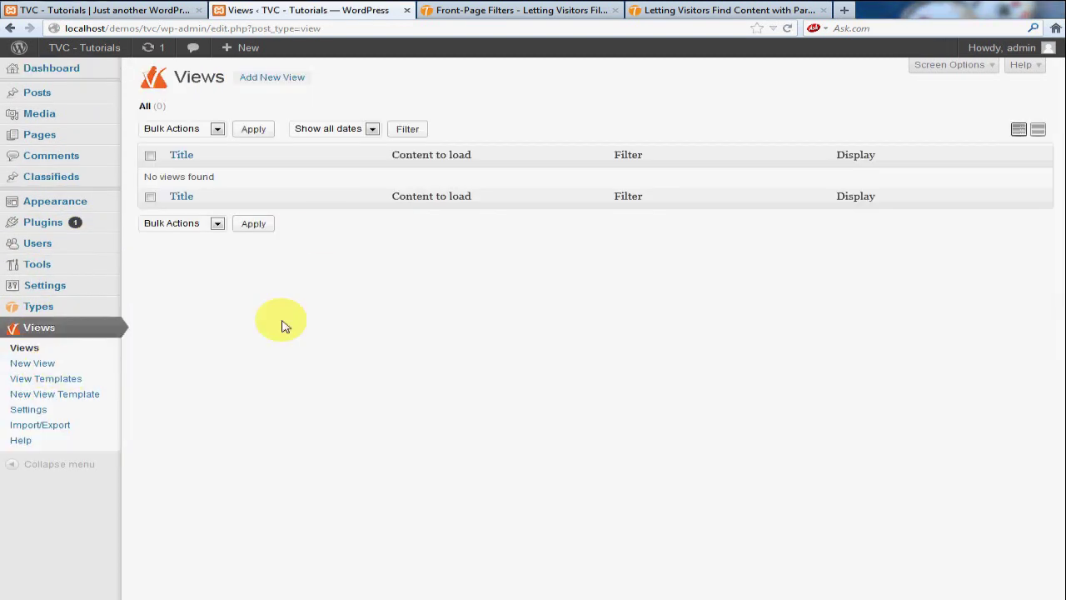
{"action": "left_click", "coordinate": [275, 77]}
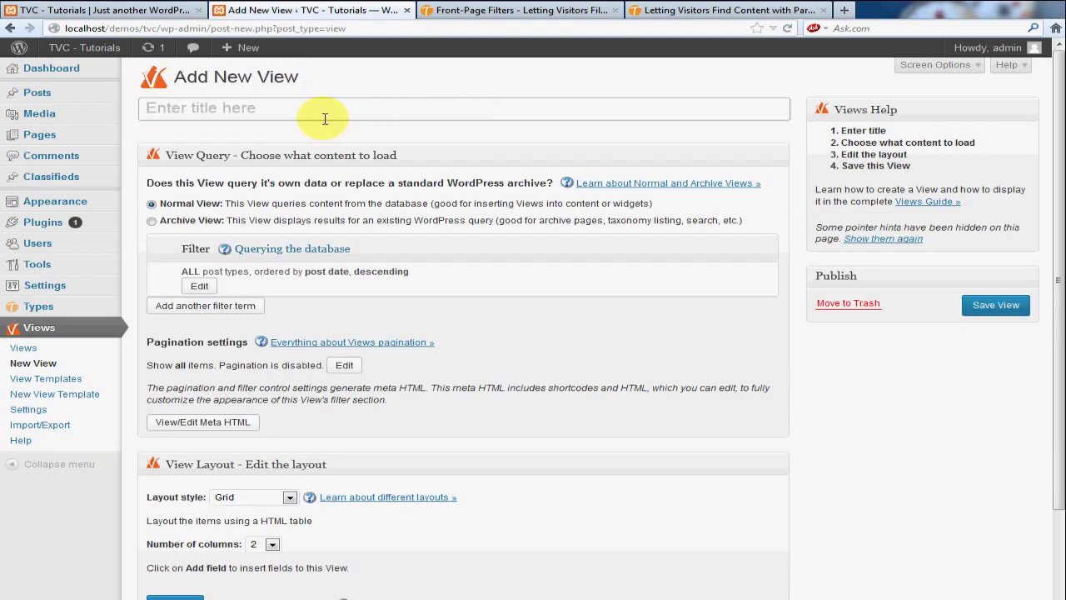
Title the new View 'Classifieds View'
{"action": "type", "text": "Classi"}
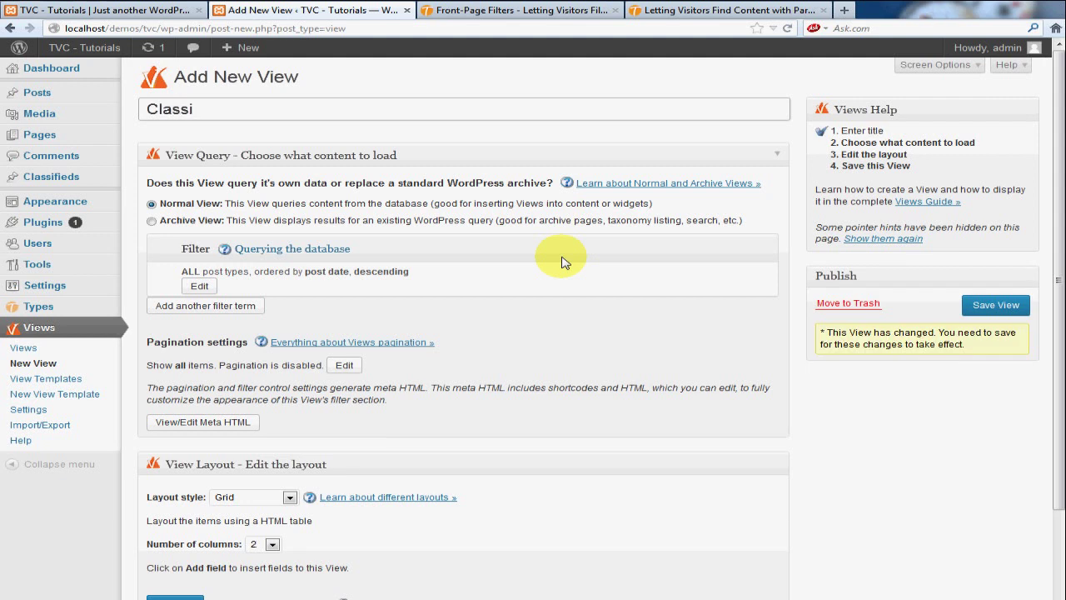
{"action": "type", "text": "fieds View"}
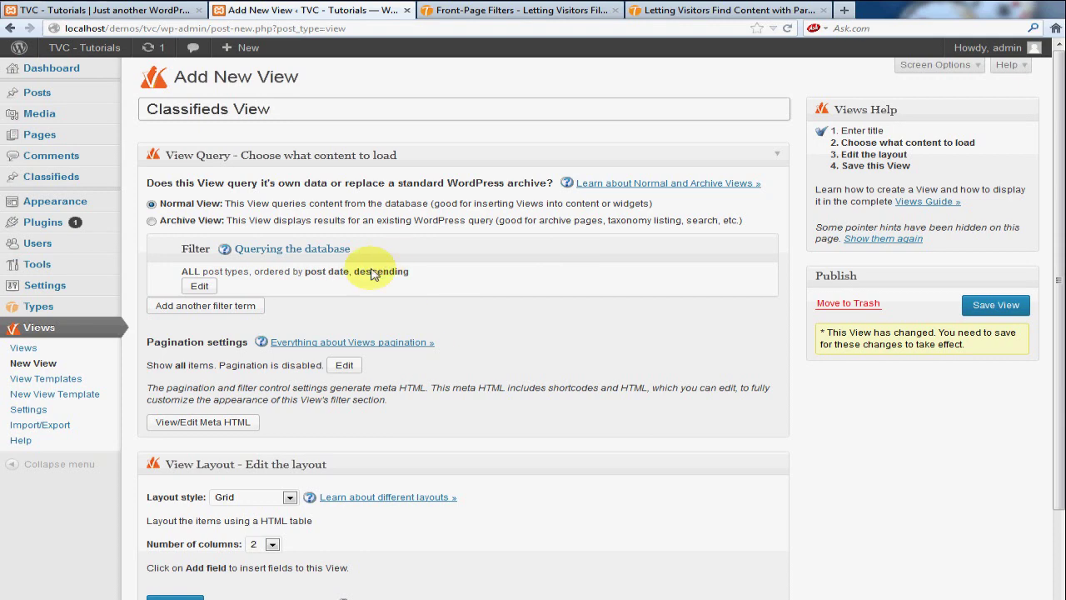
{"action": "scroll", "coordinate": [1033, 296], "scroll_direction": "down", "scroll_amount": 3}
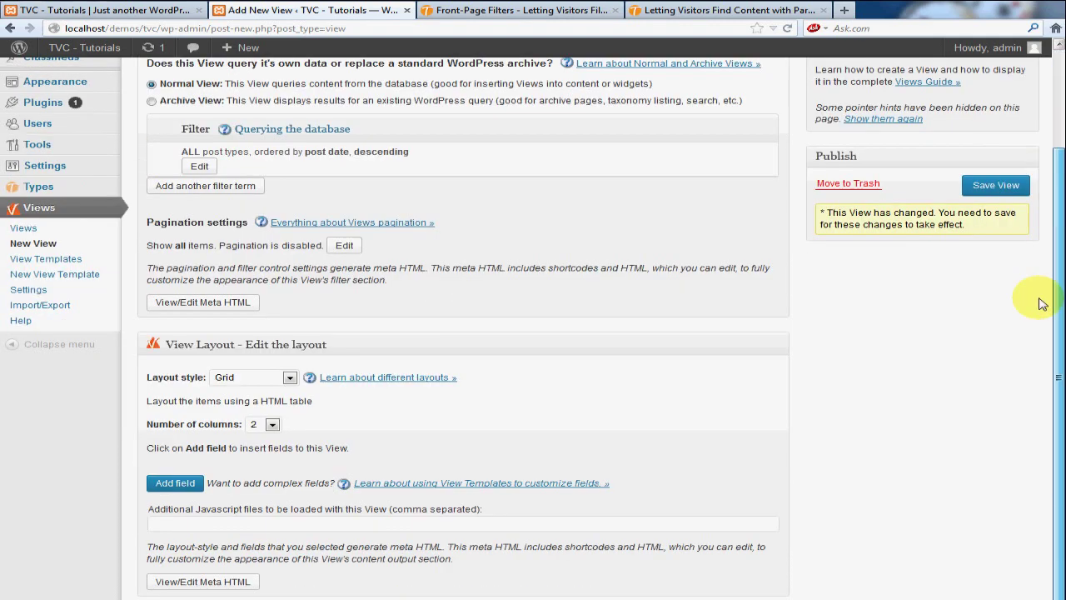
{"action": "scroll", "coordinate": [1025, 333], "scroll_direction": "up", "scroll_amount": 3}
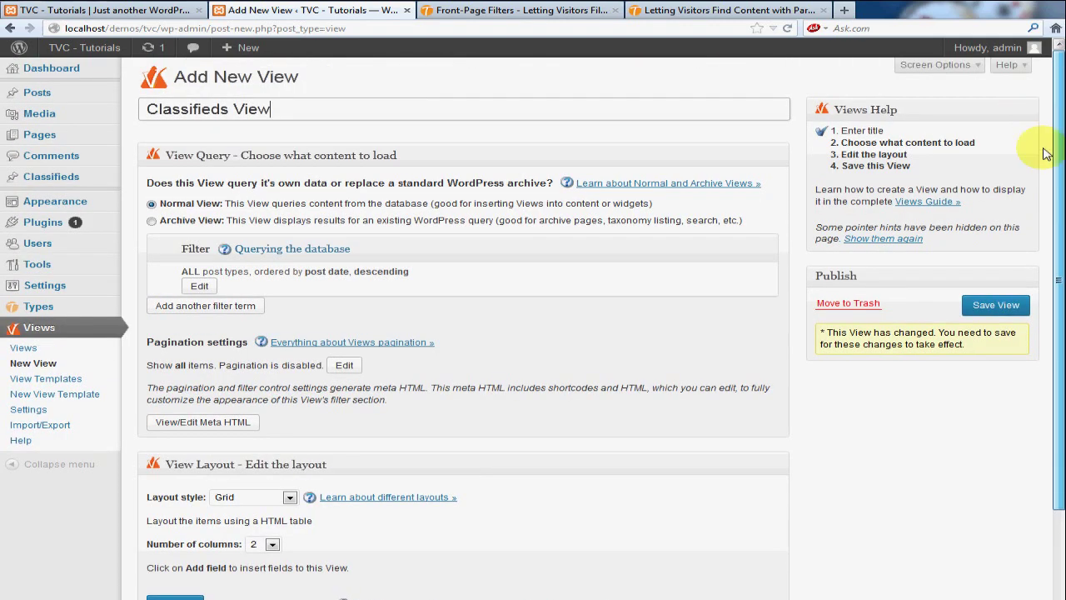
{"action": "scroll", "coordinate": [1049, 292], "scroll_direction": "down", "scroll_amount": 3}
{"action": "scroll", "coordinate": [1054, 285], "scroll_direction": "up", "scroll_amount": 4}
{"action": "scroll", "coordinate": [1041, 405], "scroll_direction": "down", "scroll_amount": 4}
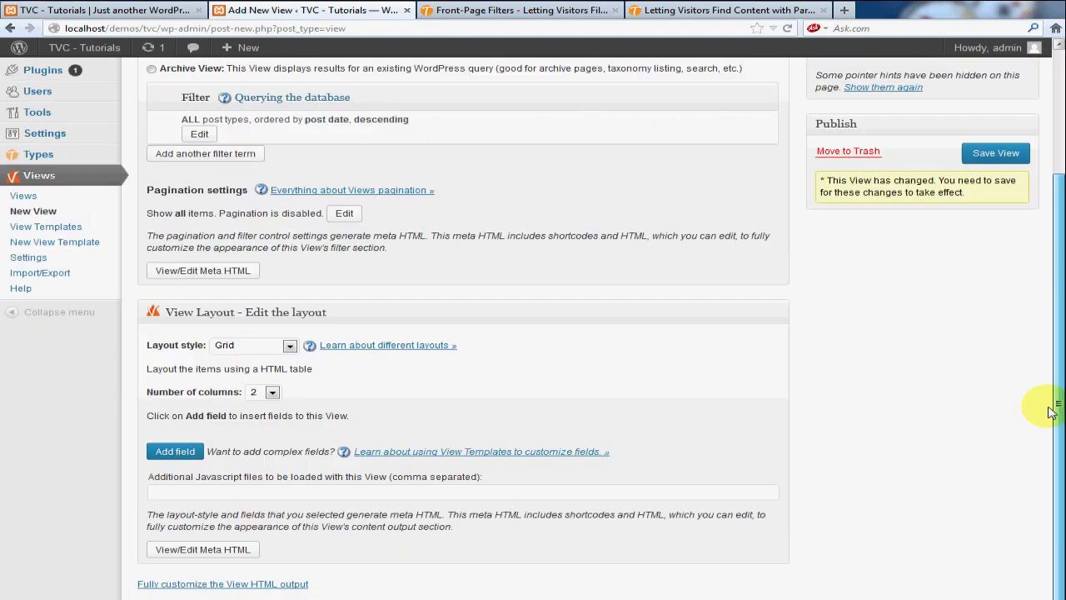
{"action": "scroll", "coordinate": [1050, 275], "scroll_direction": "up", "scroll_amount": 1}
{"action": "scroll", "coordinate": [1050, 275], "scroll_direction": "up", "scroll_amount": 4}
{"action": "scroll", "coordinate": [1050, 233], "scroll_direction": "down", "scroll_amount": 4}
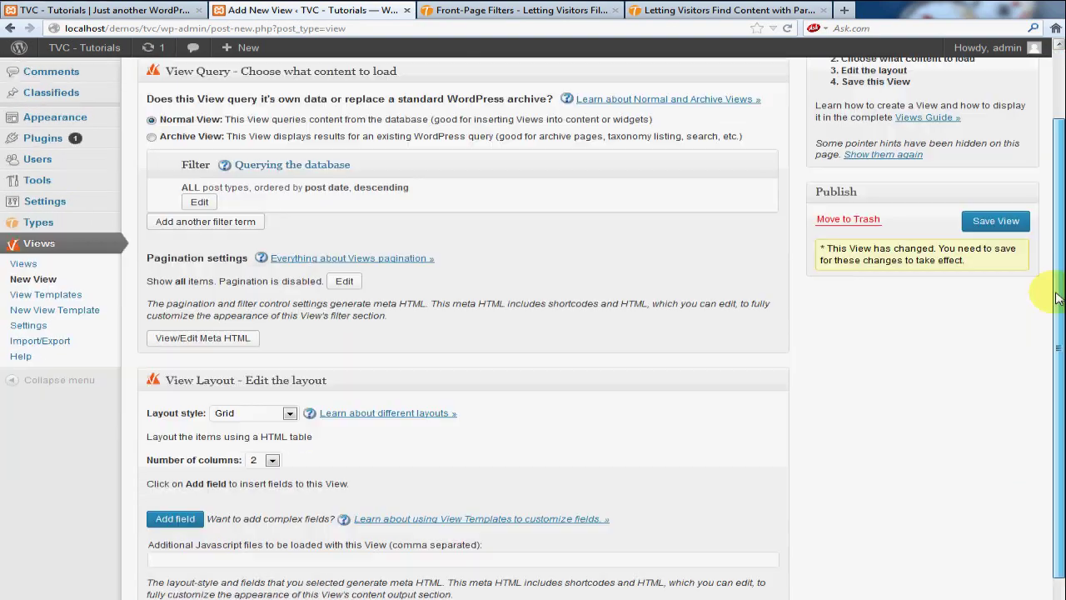
{"action": "scroll", "coordinate": [1052, 275], "scroll_direction": "up", "scroll_amount": 4}
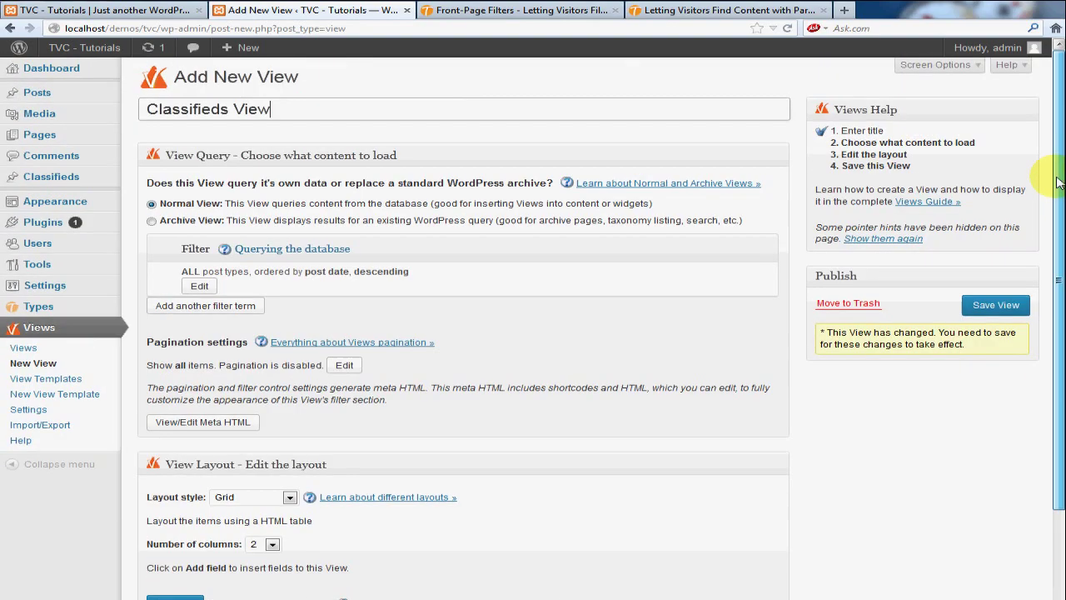
Set the View's content selection to Classifieds posts
{"action": "left_click", "coordinate": [200, 287]}
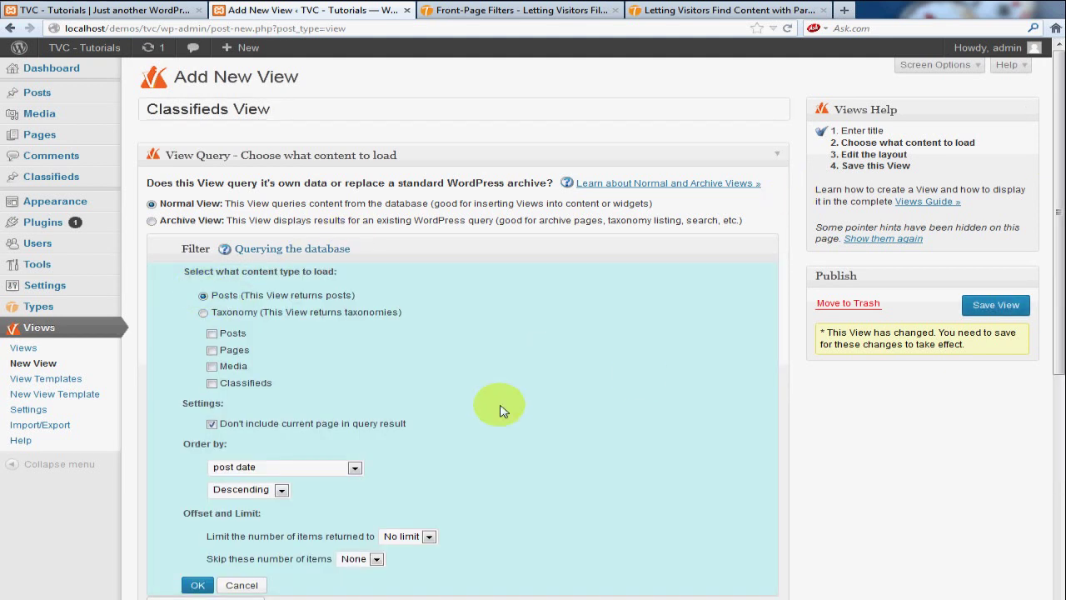
{"action": "left_click", "coordinate": [212, 384]}
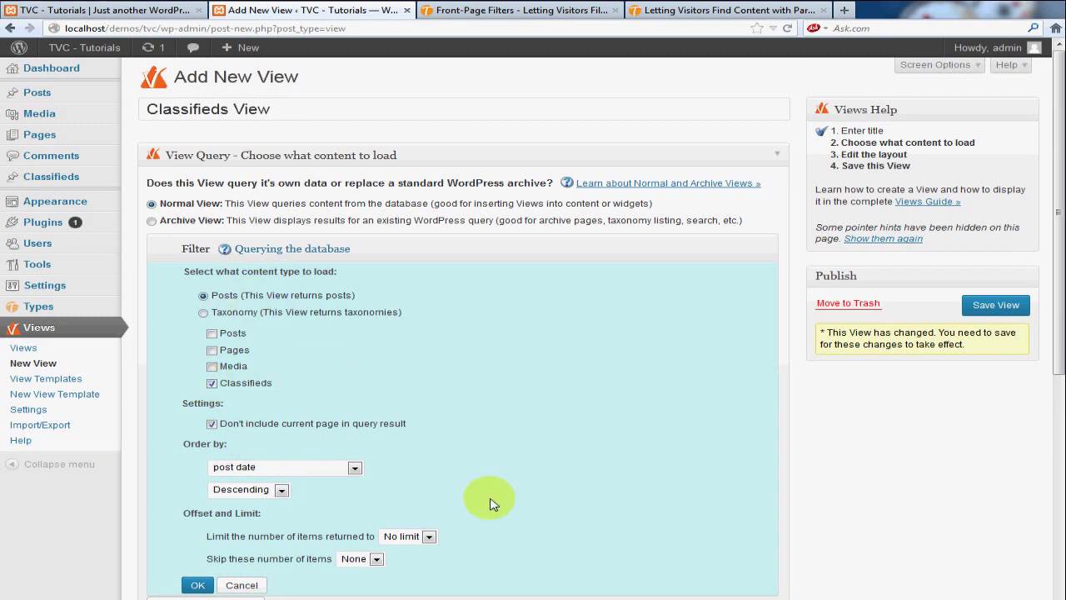
{"action": "left_click", "coordinate": [198, 586]}
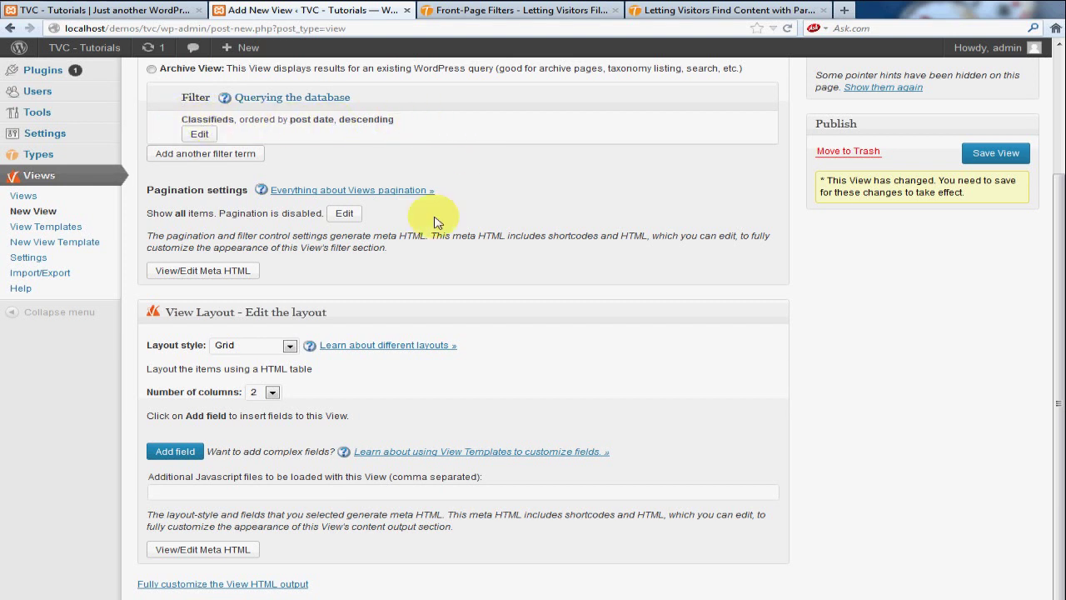
Keep pagination set to No pagination in the pagination settings
{"action": "left_click", "coordinate": [344, 213]}
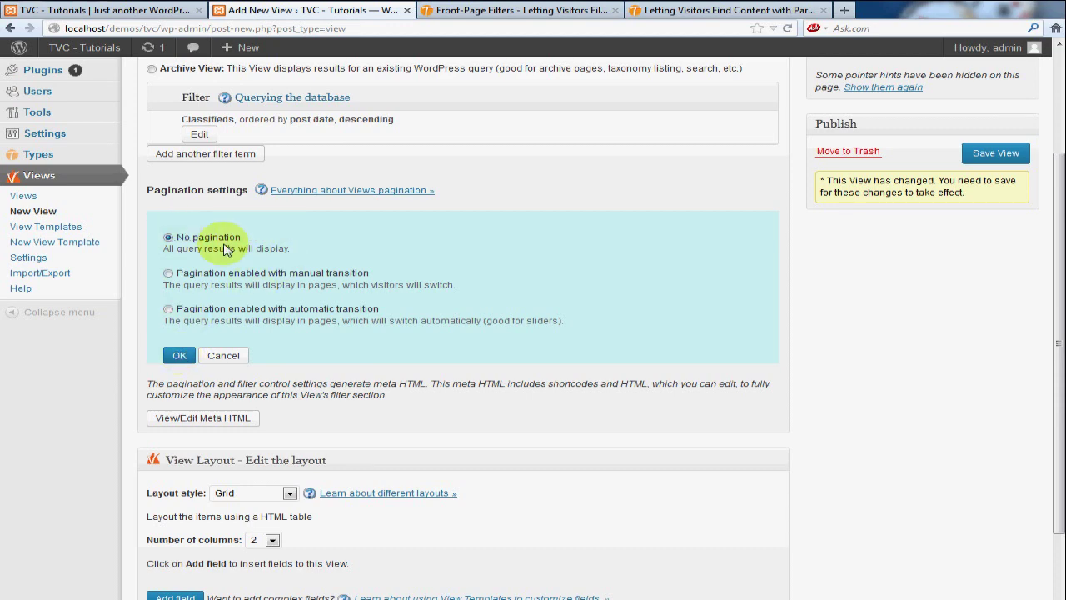
{"action": "left_click", "coordinate": [227, 355]}
{"action": "scroll", "coordinate": [262, 302], "scroll_direction": "up", "scroll_amount": 2}
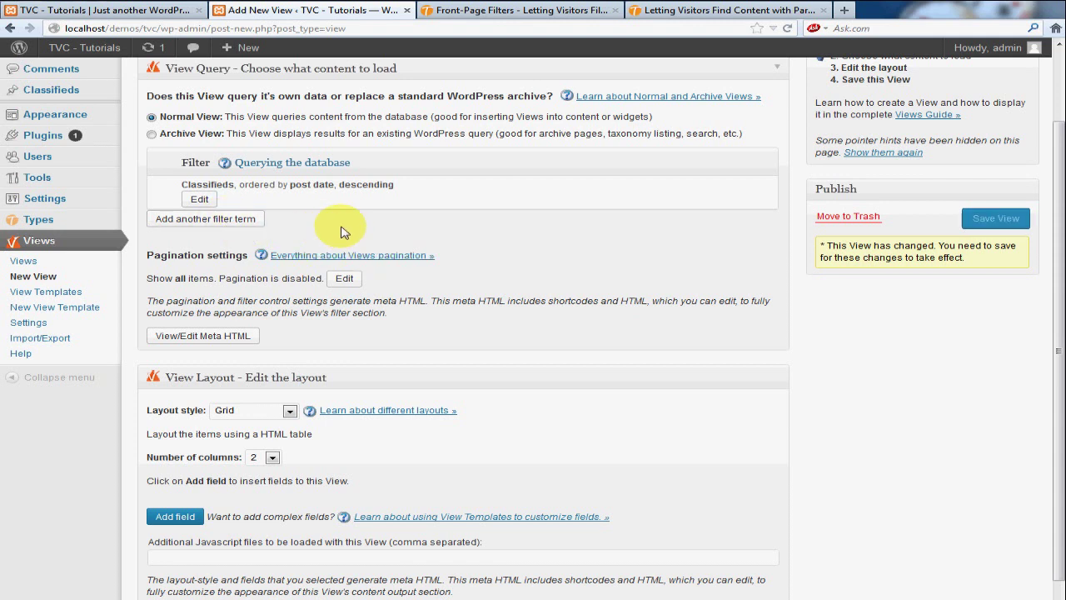
Add a Post search filter with a search box for visitors to enter their own text
{"action": "scroll", "coordinate": [434, 308], "scroll_direction": "down", "scroll_amount": 1}
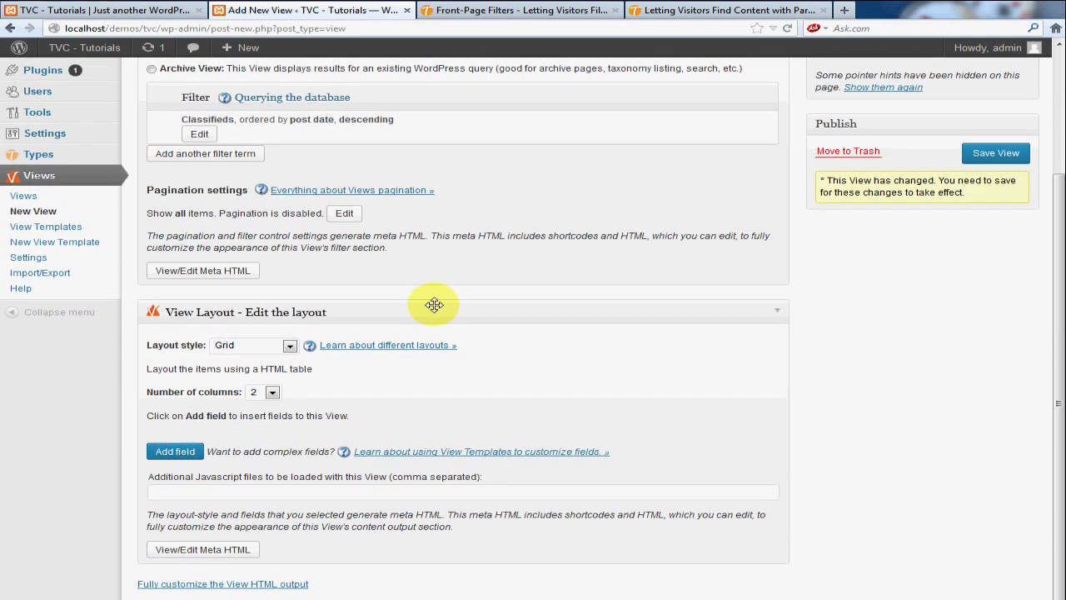
{"action": "scroll", "coordinate": [434, 305], "scroll_direction": "up", "scroll_amount": 2}
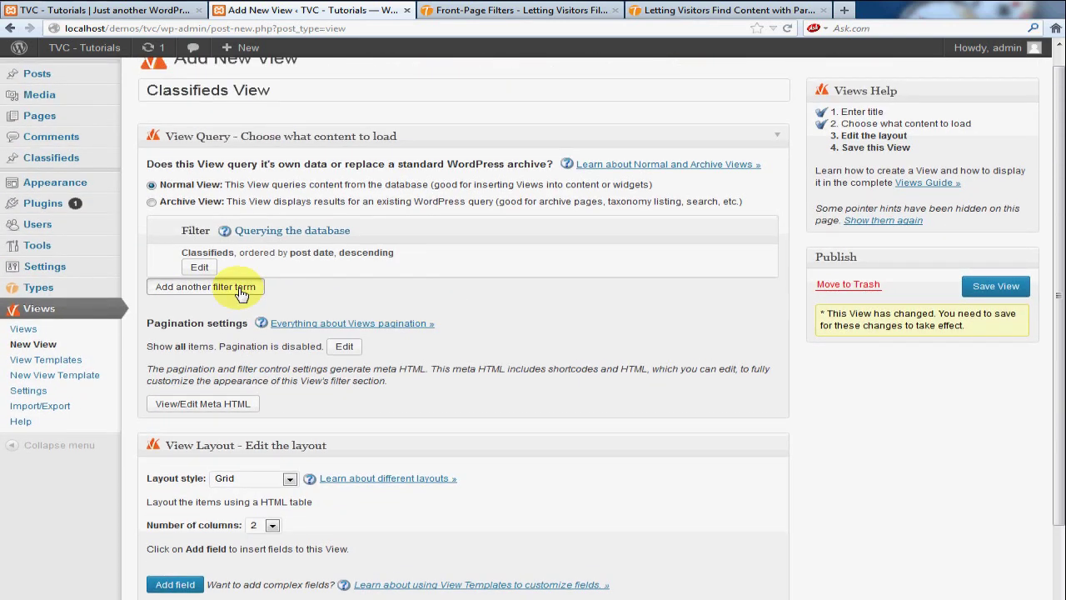
{"action": "left_click", "coordinate": [241, 291]}
{"action": "left_click", "coordinate": [512, 135]}
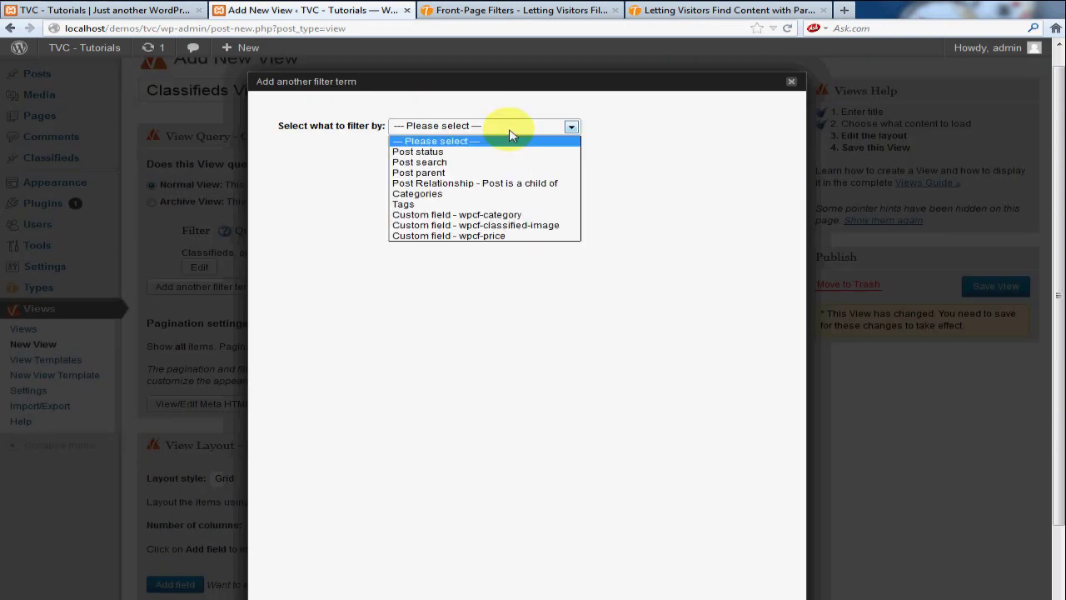
{"action": "left_click", "coordinate": [444, 164]}
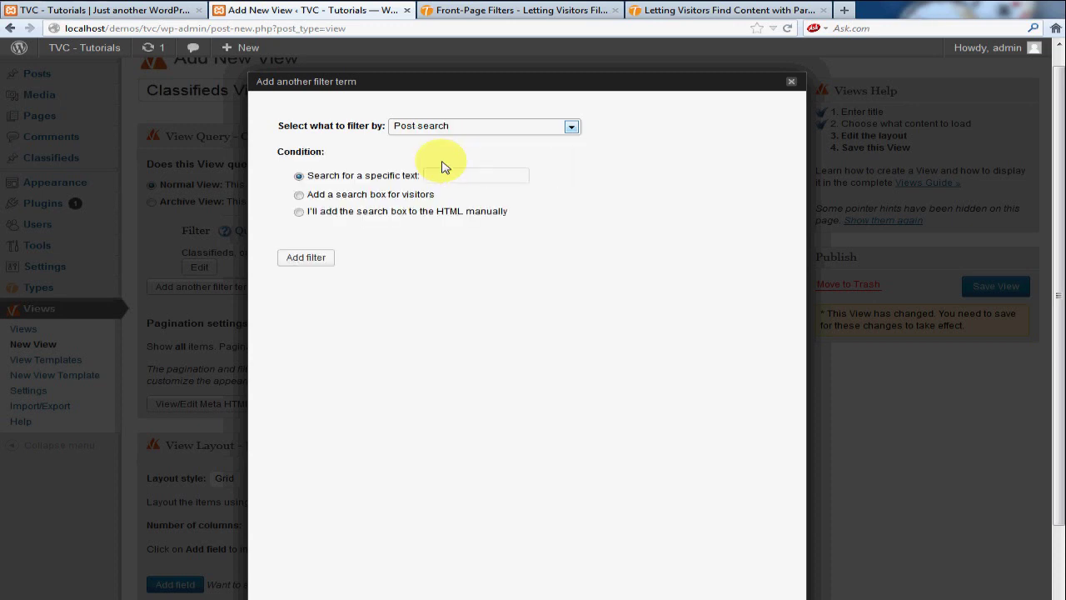
{"action": "left_click", "coordinate": [298, 195]}
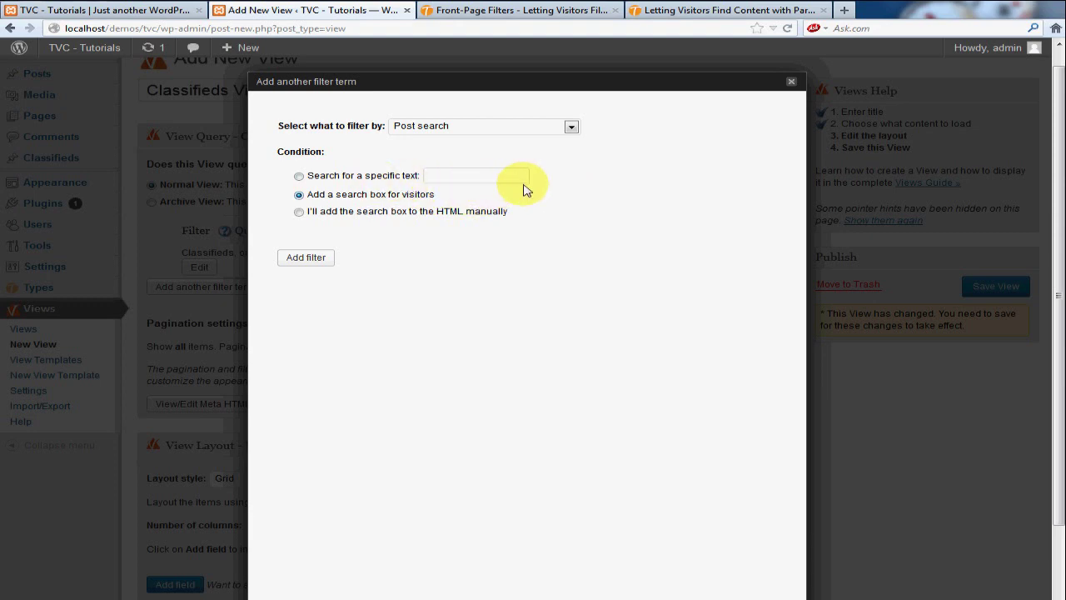
{"action": "left_click", "coordinate": [306, 258]}
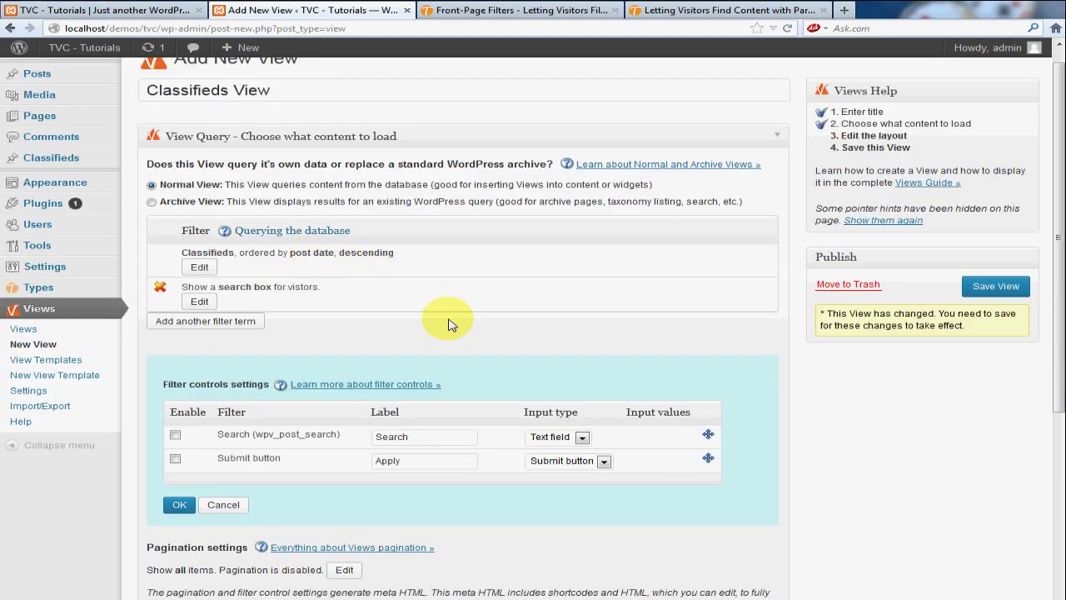
{"action": "left_click", "coordinate": [222, 323]}
Add a wpcf-category filter: CHAR type, LIKE comparison, value from URL parameter 'category'
{"action": "left_click", "coordinate": [487, 130]}
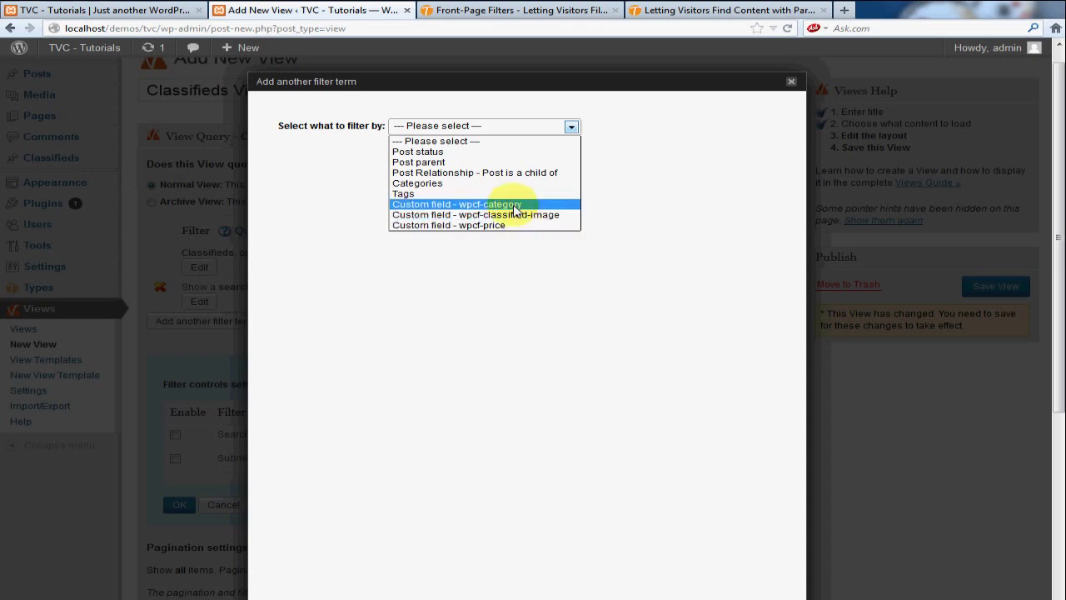
{"action": "left_click", "coordinate": [513, 210]}
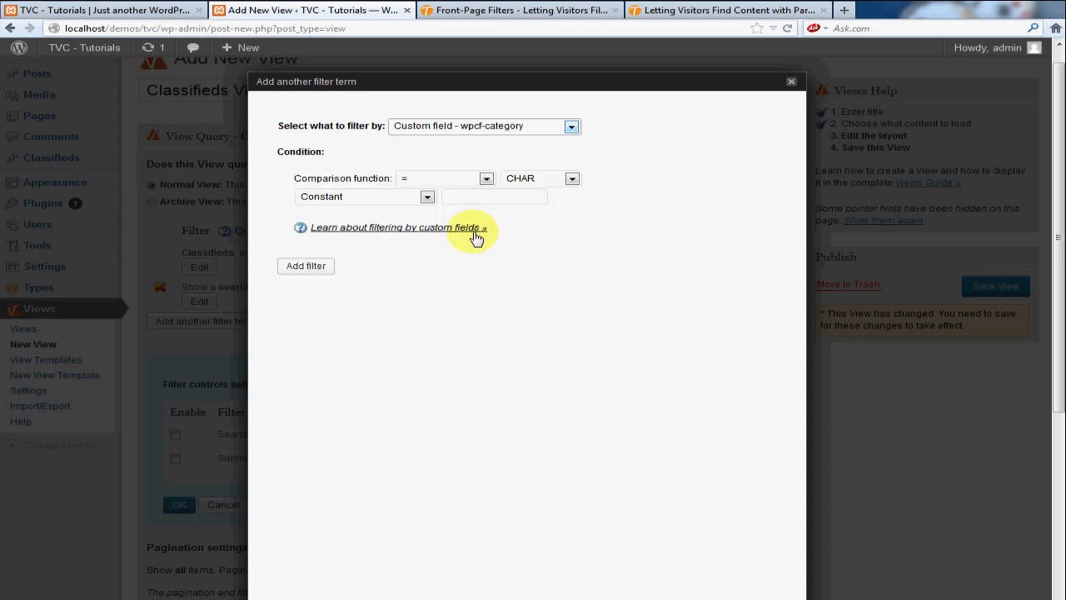
{"action": "left_click", "coordinate": [530, 184]}
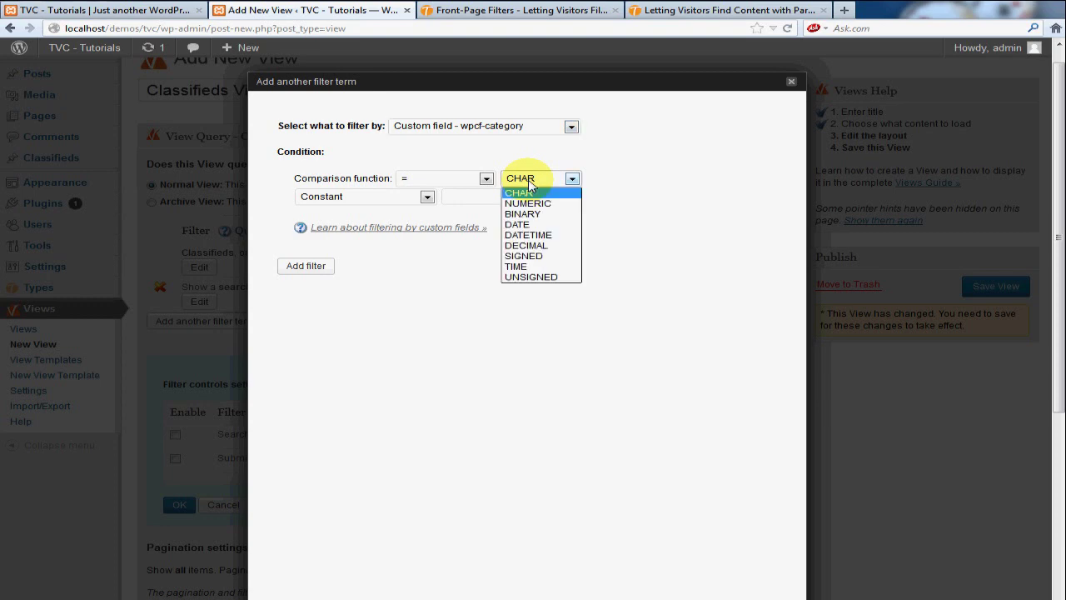
{"action": "left_click", "coordinate": [533, 191]}
{"action": "left_click", "coordinate": [482, 180]}
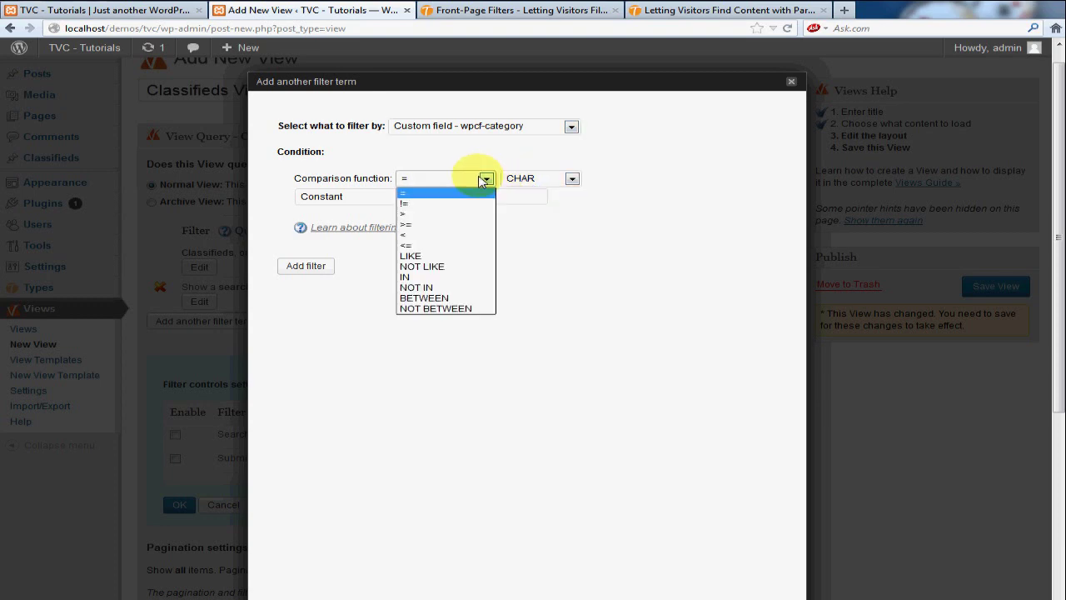
{"action": "left_click", "coordinate": [450, 255]}
{"action": "left_click", "coordinate": [408, 198]}
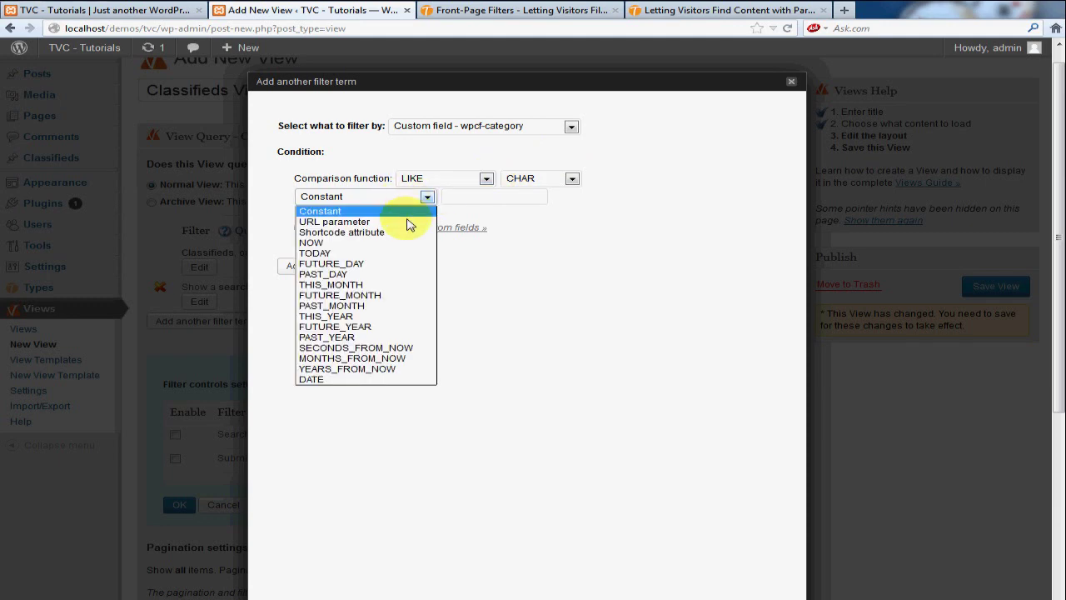
{"action": "left_click", "coordinate": [409, 219]}
{"action": "left_click", "coordinate": [476, 197]}
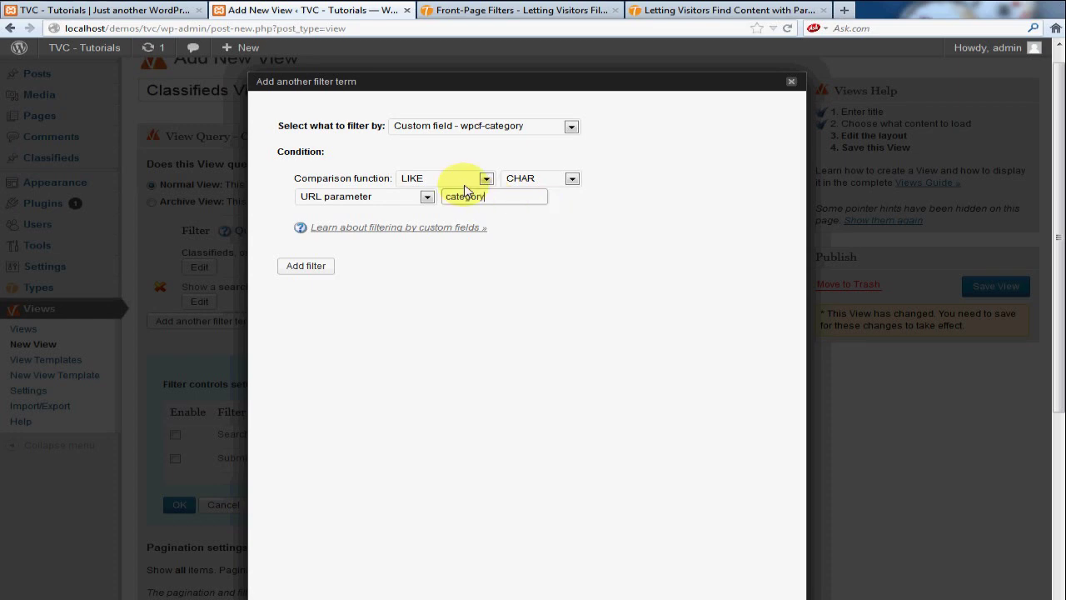
{"action": "left_click_drag", "start_coordinate": [506, 198], "coordinate": [417, 194]}
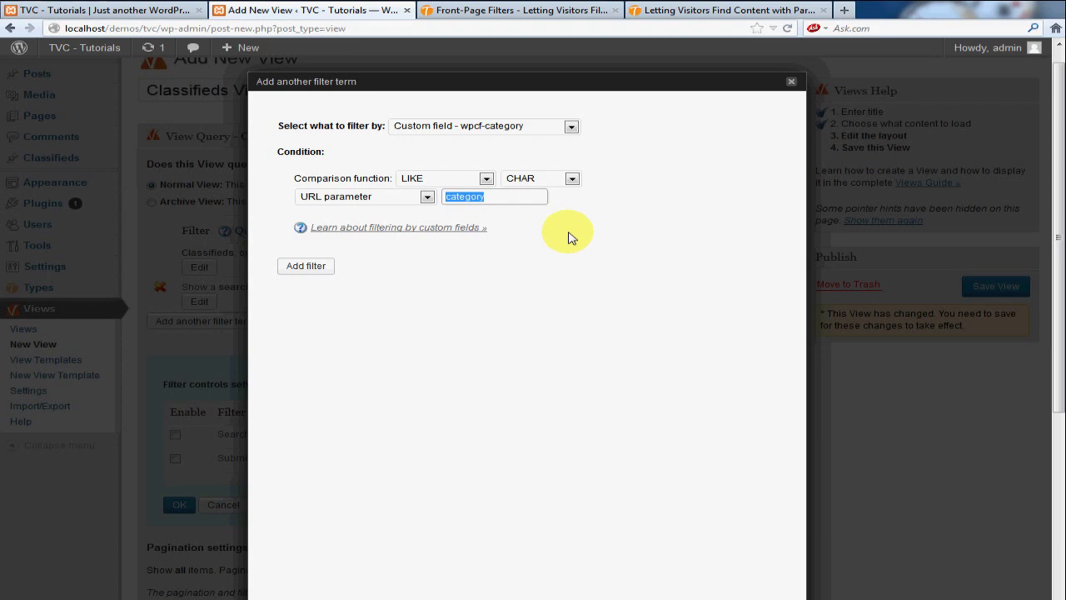
{"action": "left_click", "coordinate": [520, 200]}
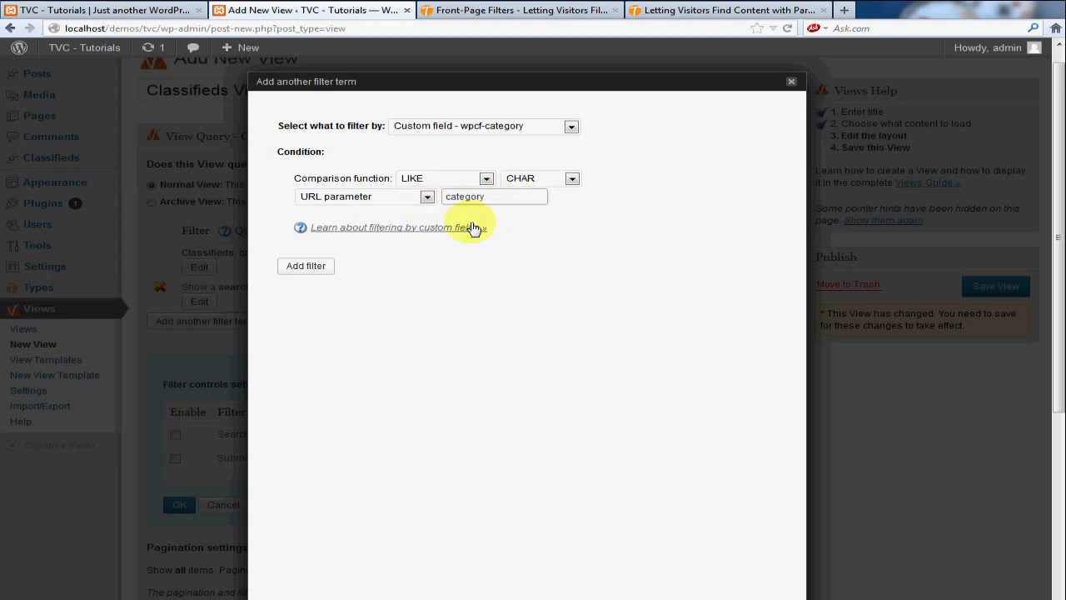
{"action": "left_click", "coordinate": [324, 267]}
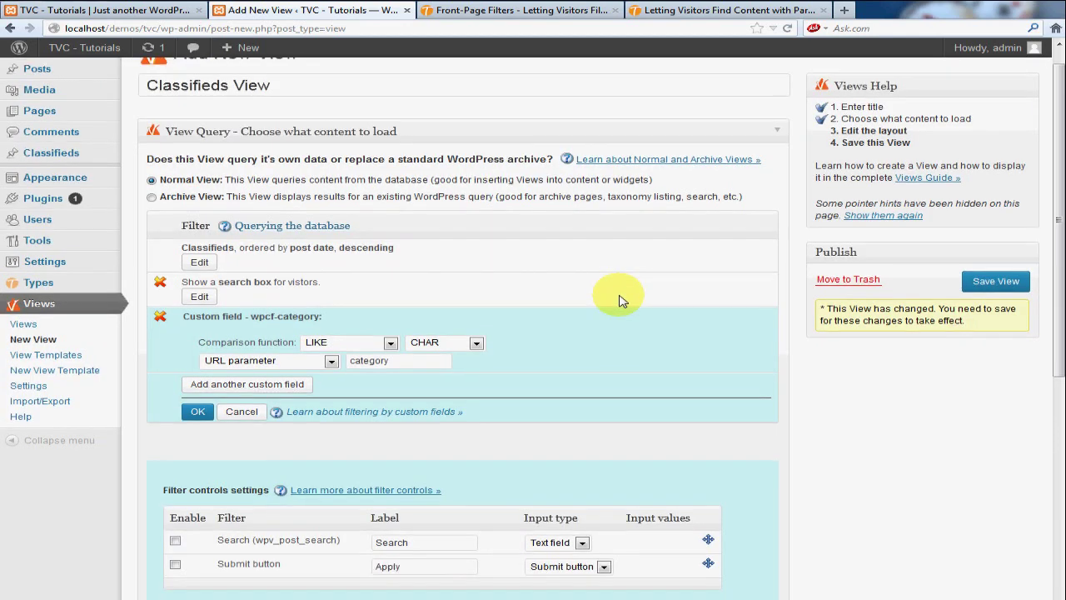
{"action": "scroll", "coordinate": [624, 297], "scroll_direction": "down", "scroll_amount": 3}
{"action": "scroll", "coordinate": [624, 275], "scroll_direction": "up", "scroll_amount": 3}
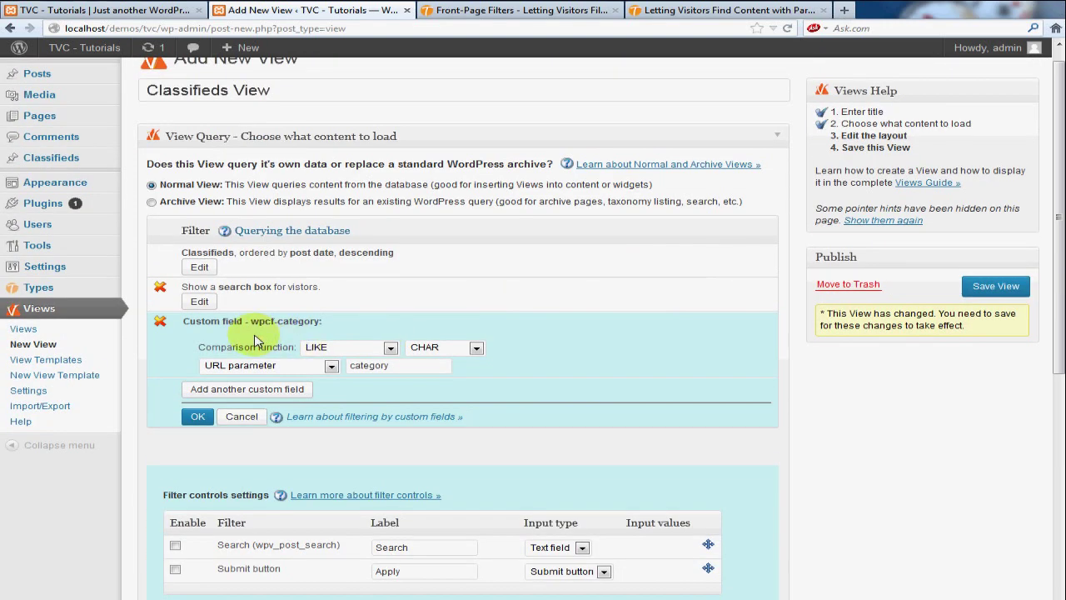
{"action": "left_click", "coordinate": [250, 393]}
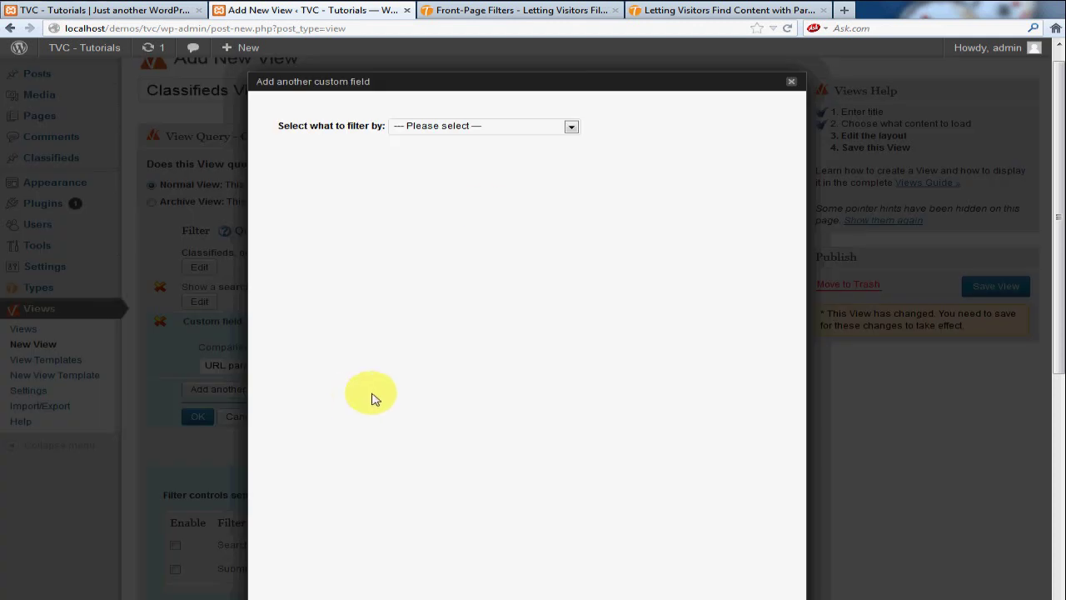
{"action": "left_click", "coordinate": [504, 126]}
{"action": "left_click", "coordinate": [509, 163]}
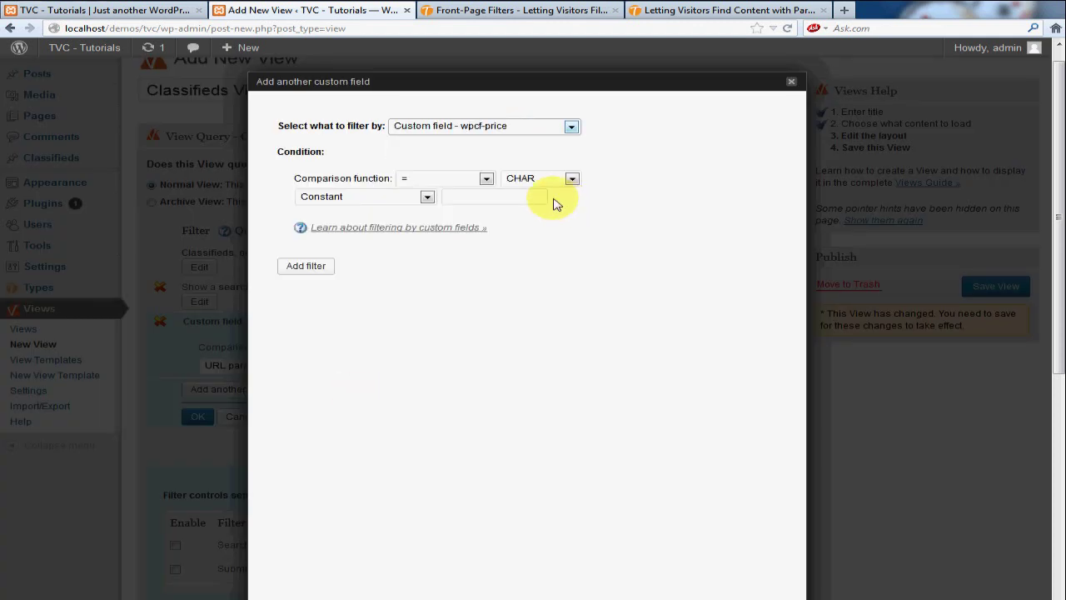
{"action": "left_click", "coordinate": [572, 125]}
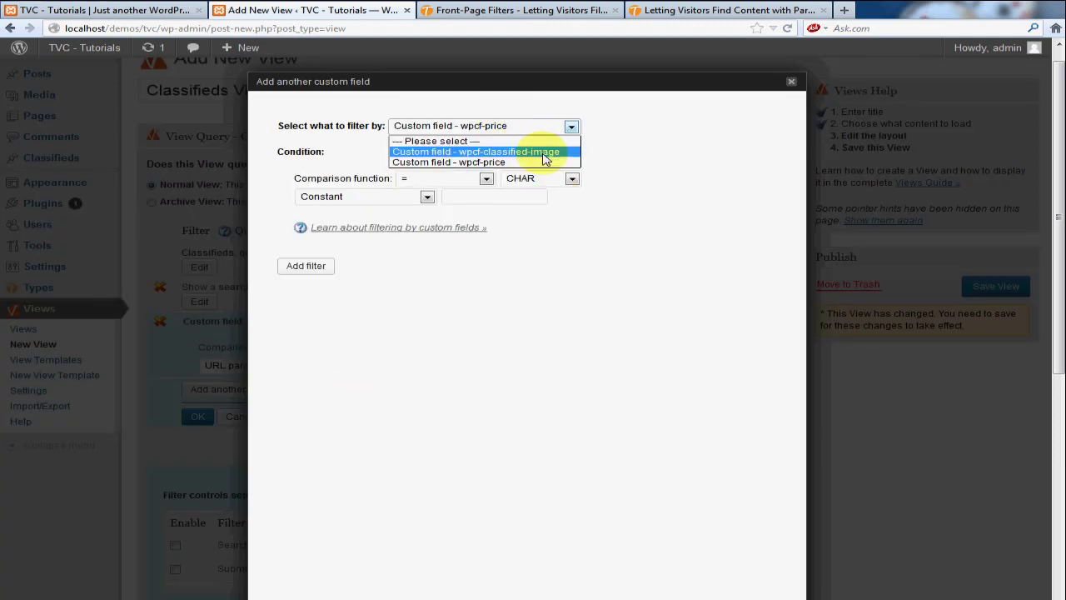
{"action": "left_click", "coordinate": [724, 117]}
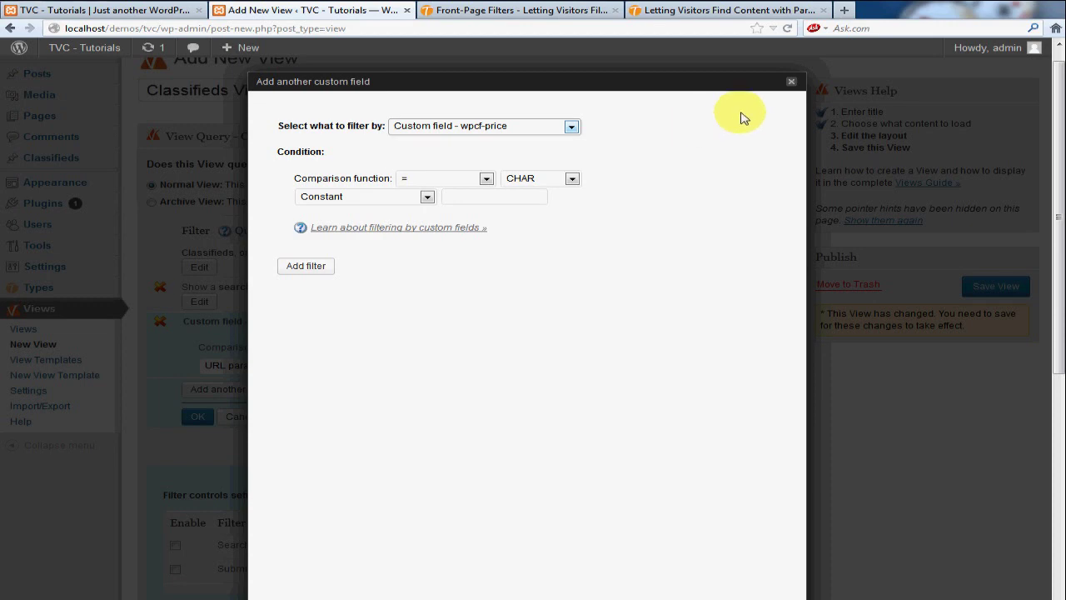
{"action": "left_click", "coordinate": [792, 85]}
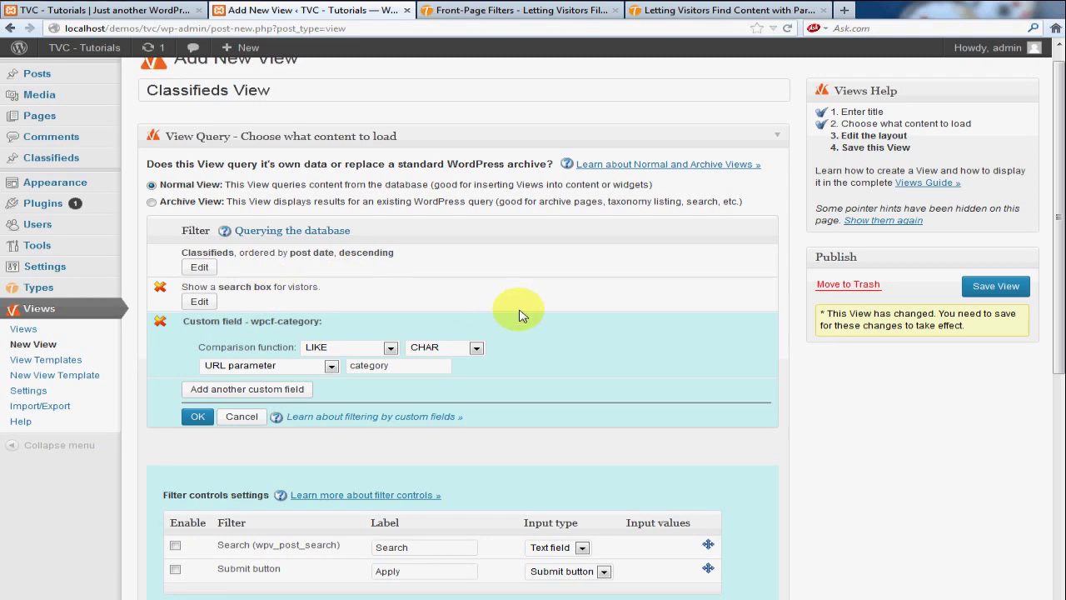
{"action": "scroll", "coordinate": [525, 331], "scroll_direction": "down", "scroll_amount": 3}
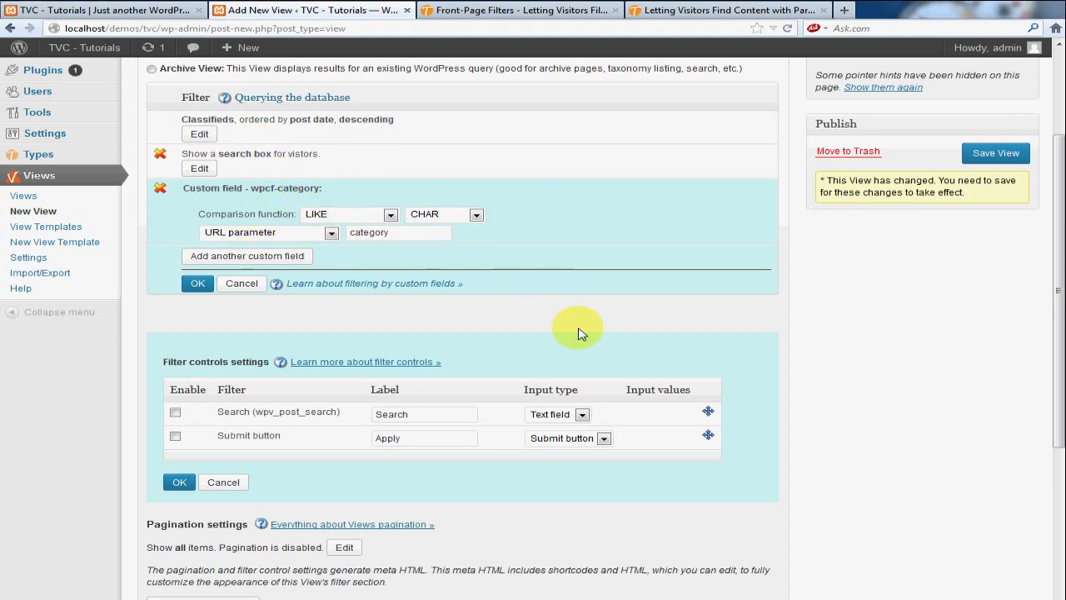
{"action": "left_click", "coordinate": [205, 285]}
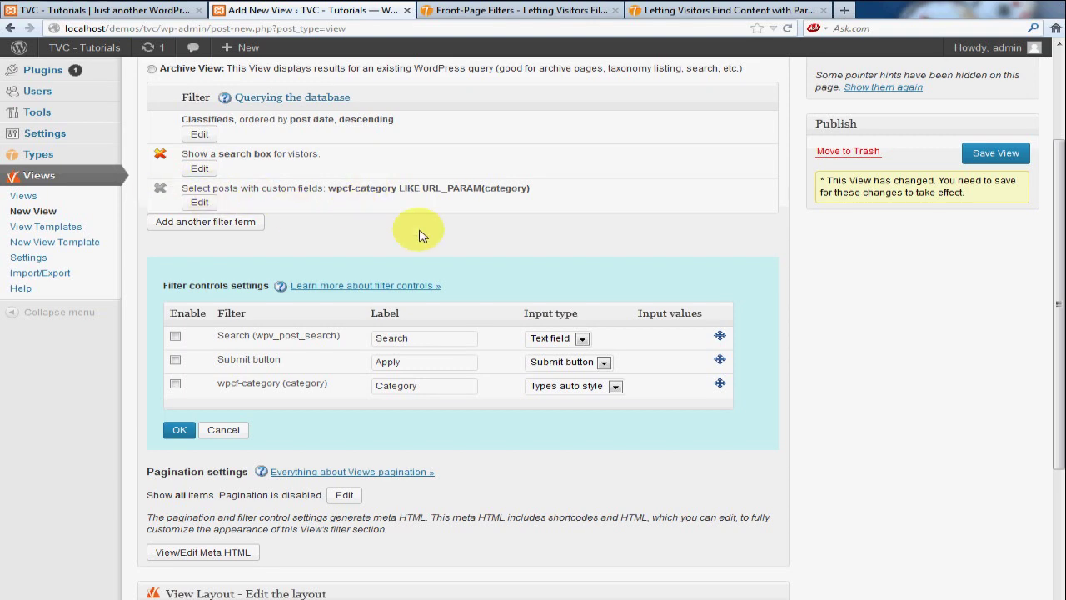
Drag the Category control above Submit so it sits between Search and Submit
{"action": "scroll", "coordinate": [666, 275], "scroll_direction": "down", "scroll_amount": 3}
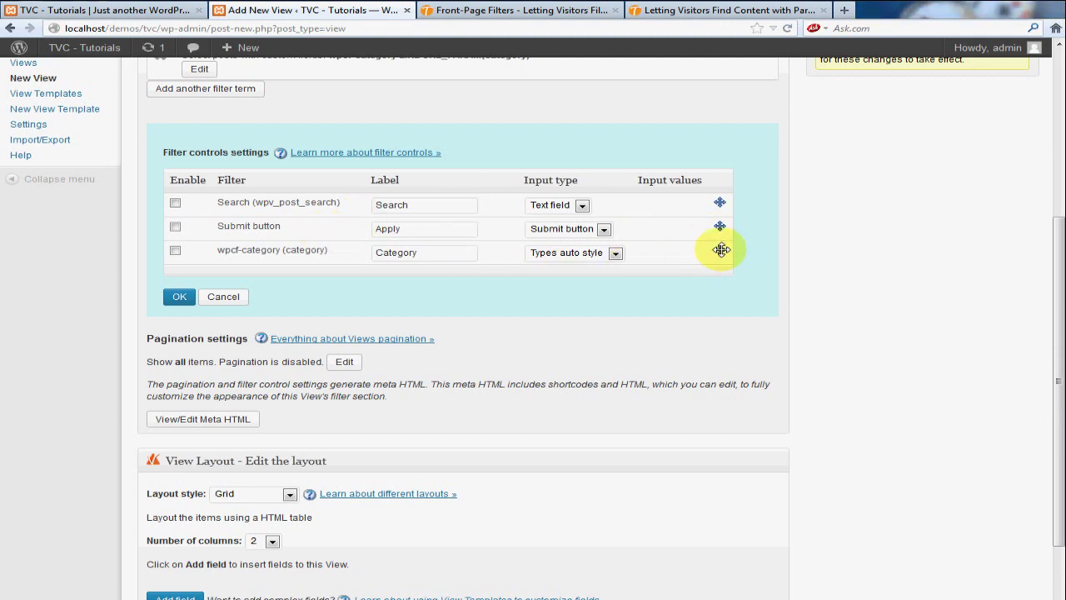
{"action": "left_click_drag", "start_coordinate": [721, 253], "coordinate": [709, 229]}
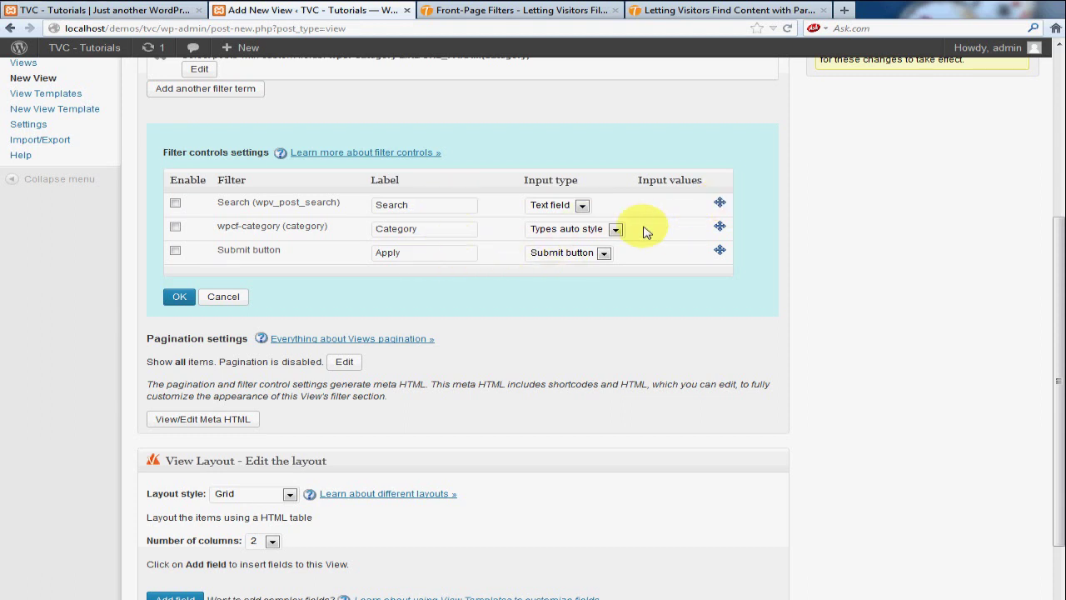
Make the Category control a Select using existing custom field values as its options
{"action": "left_click", "coordinate": [590, 236]}
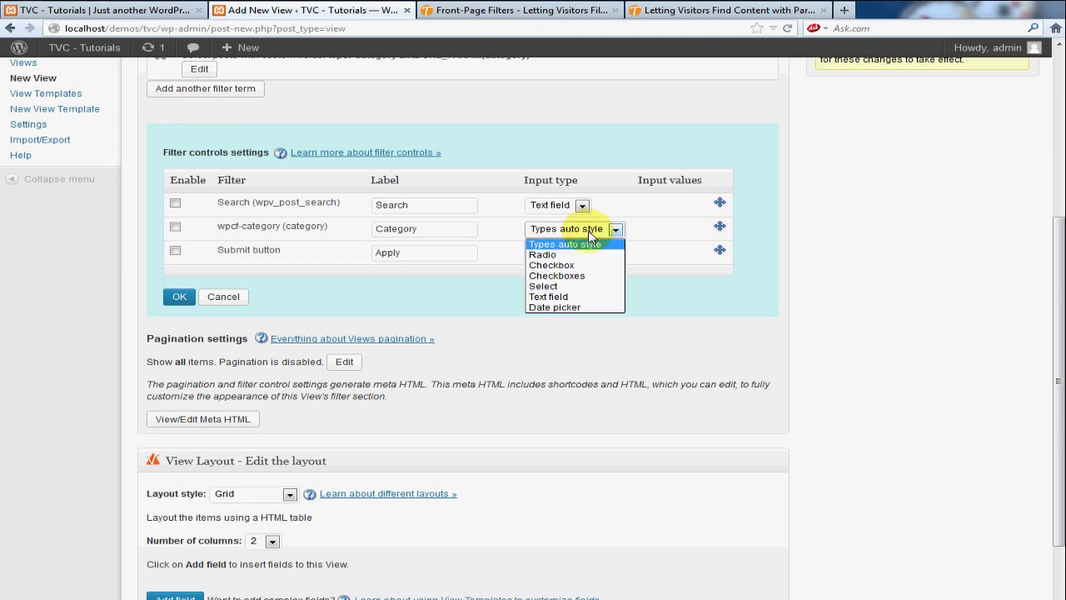
{"action": "left_click", "coordinate": [604, 286]}
{"action": "left_click", "coordinate": [653, 232]}
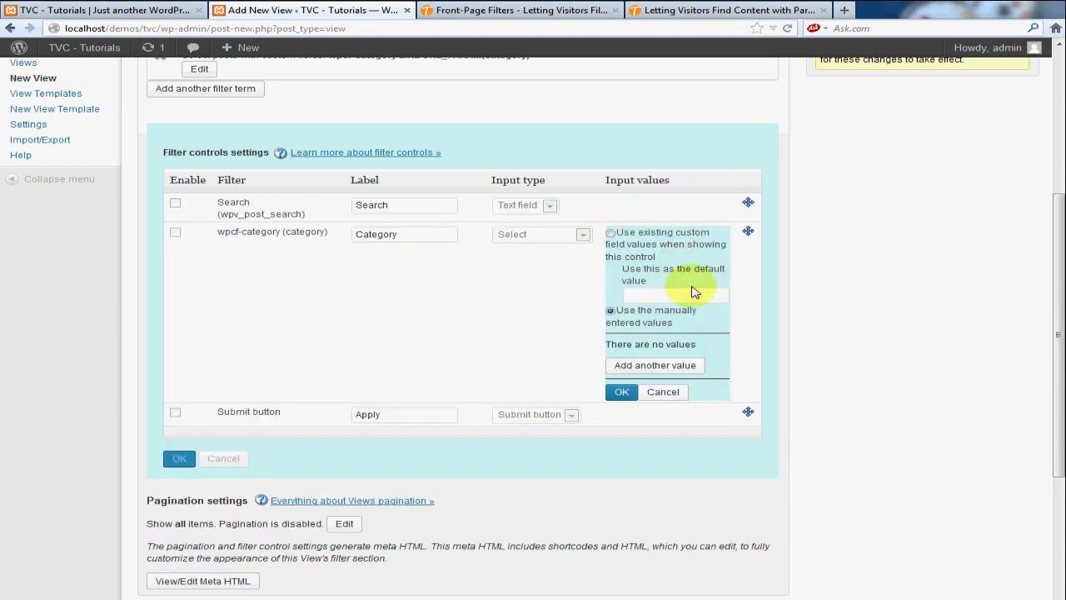
{"action": "left_click", "coordinate": [611, 234]}
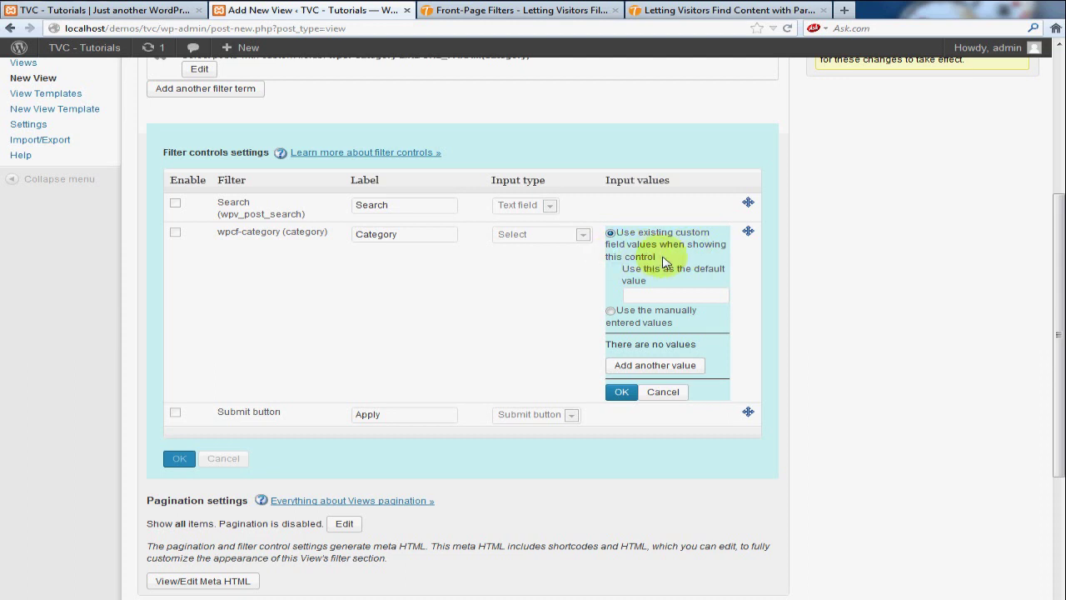
{"action": "left_click", "coordinate": [622, 392]}
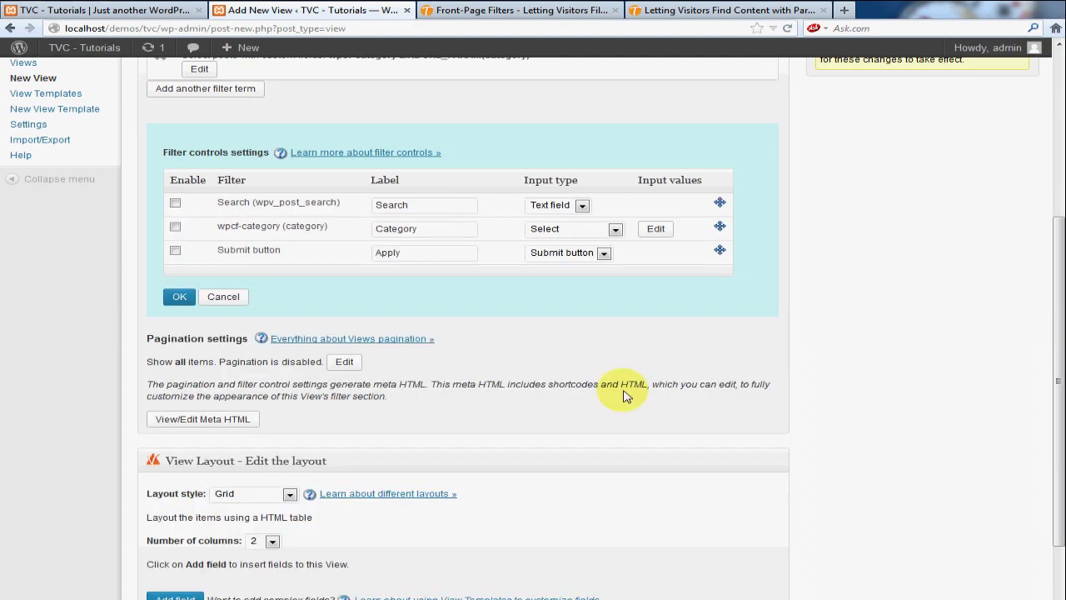
Enable the Search and Submit button filter controls and confirm the filter controls settings
{"action": "left_click", "coordinate": [556, 206]}
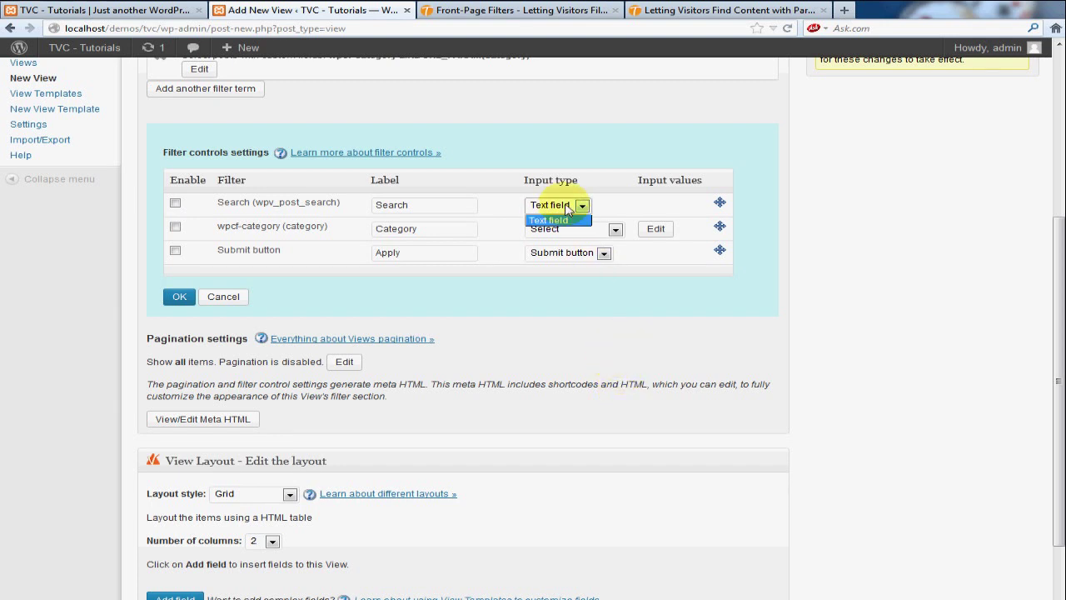
{"action": "left_click", "coordinate": [591, 252]}
{"action": "left_click", "coordinate": [570, 268]}
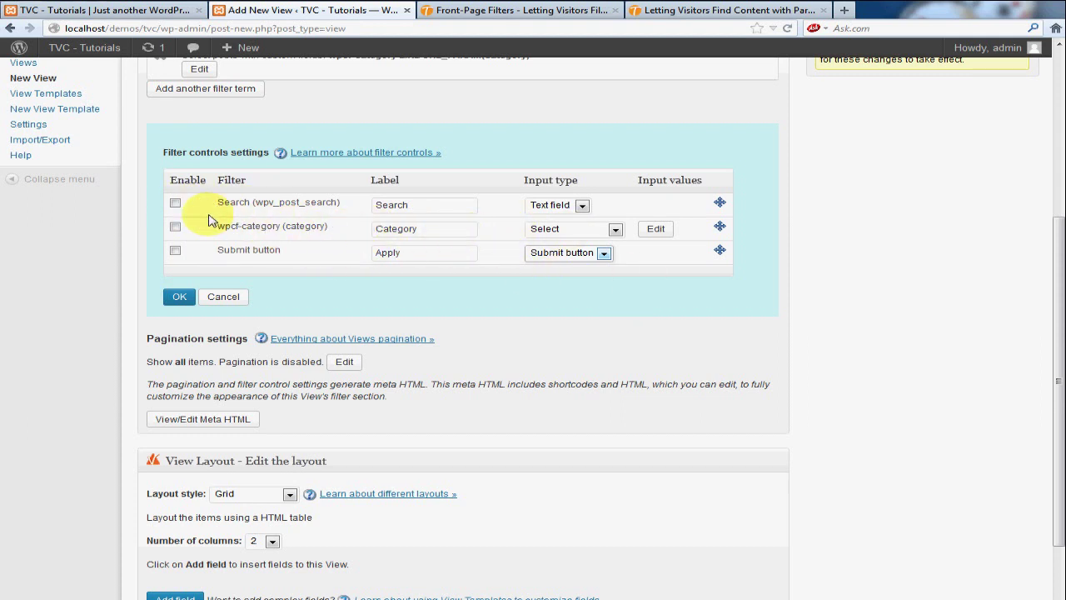
{"action": "left_click", "coordinate": [176, 204]}
{"action": "left_click", "coordinate": [176, 249]}
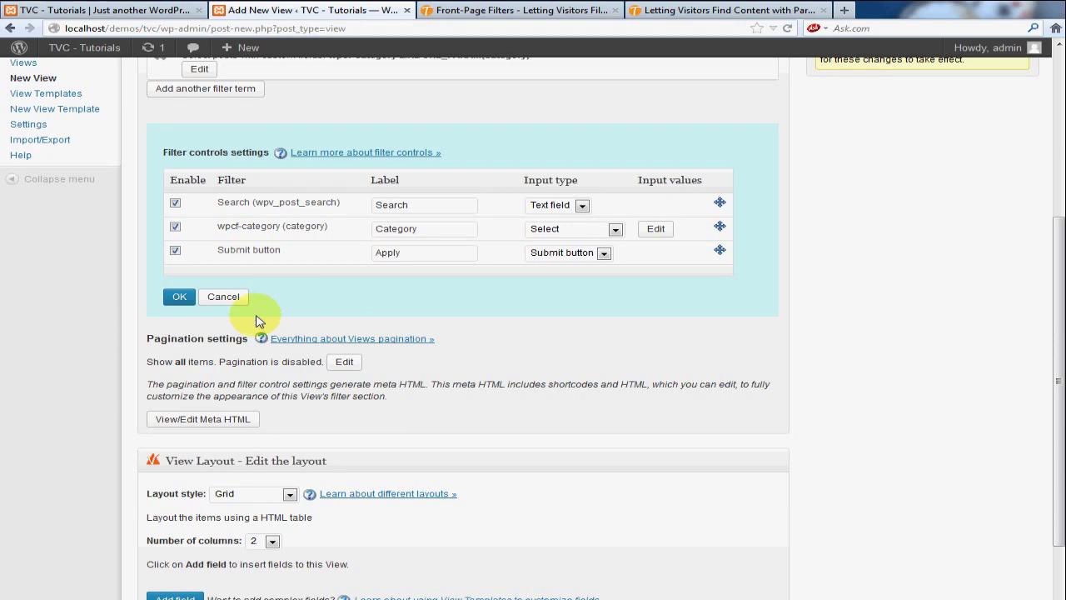
{"action": "left_click", "coordinate": [181, 298]}
Save the Classifieds View using Save View in the Publish box
{"action": "scroll", "coordinate": [516, 261], "scroll_direction": "up", "scroll_amount": 3}
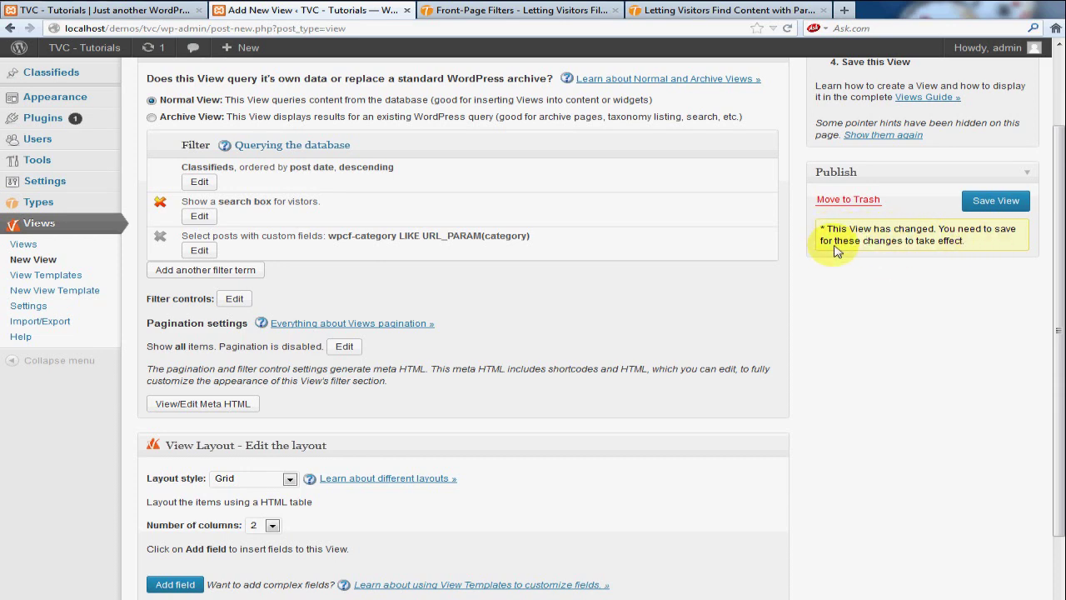
{"action": "scroll", "coordinate": [912, 315], "scroll_direction": "up", "scroll_amount": 3}
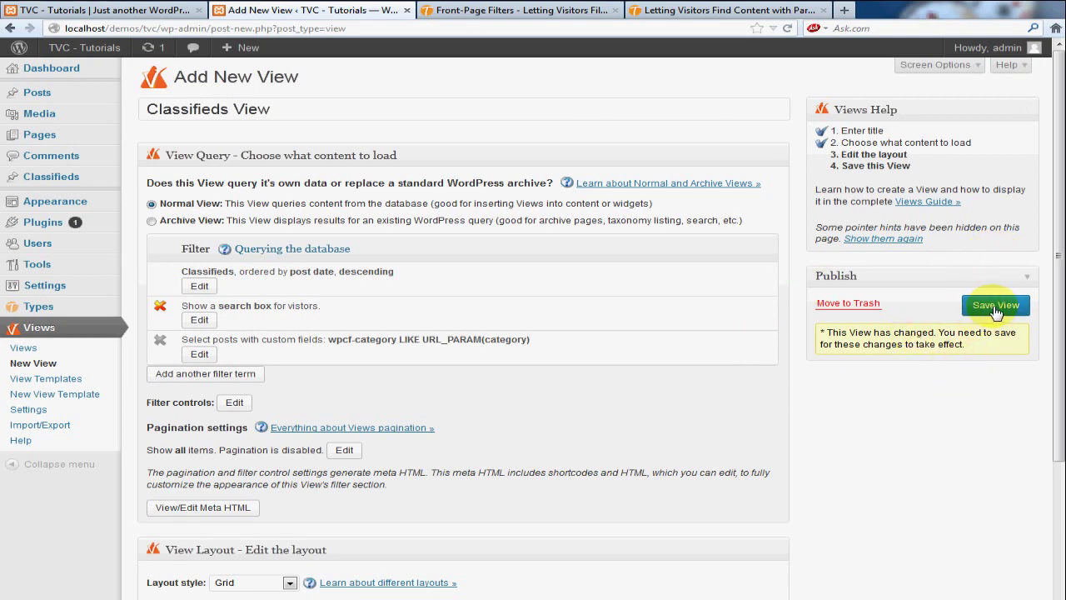
{"action": "scroll", "coordinate": [994, 337], "scroll_direction": "down", "scroll_amount": 3}
{"action": "scroll", "coordinate": [993, 343], "scroll_direction": "up", "scroll_amount": 3}
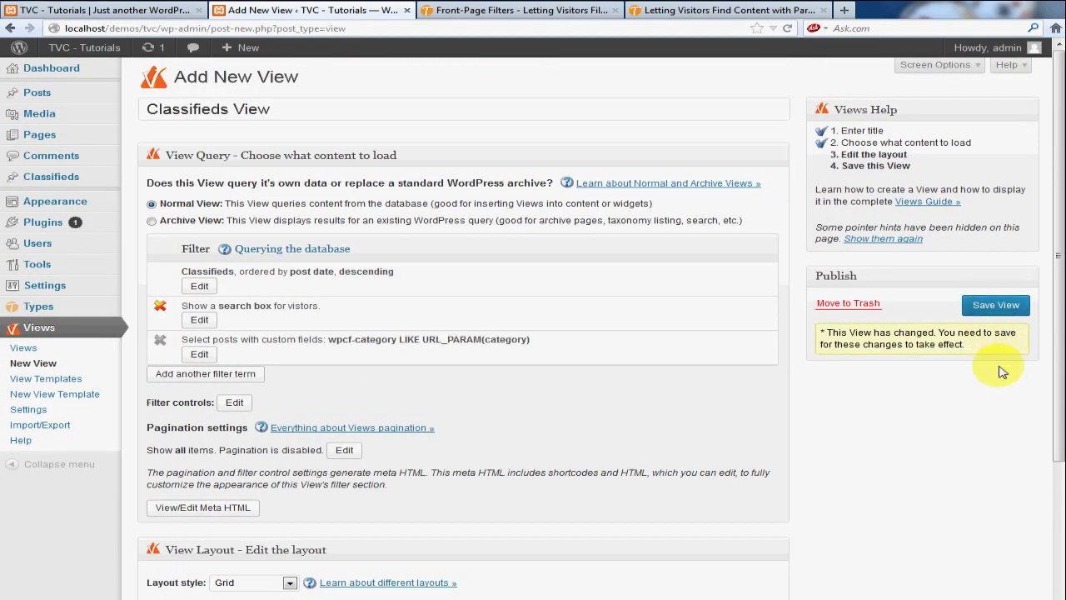
{"action": "scroll", "coordinate": [1000, 357], "scroll_direction": "down", "scroll_amount": 3}
{"action": "left_click", "coordinate": [996, 172]}
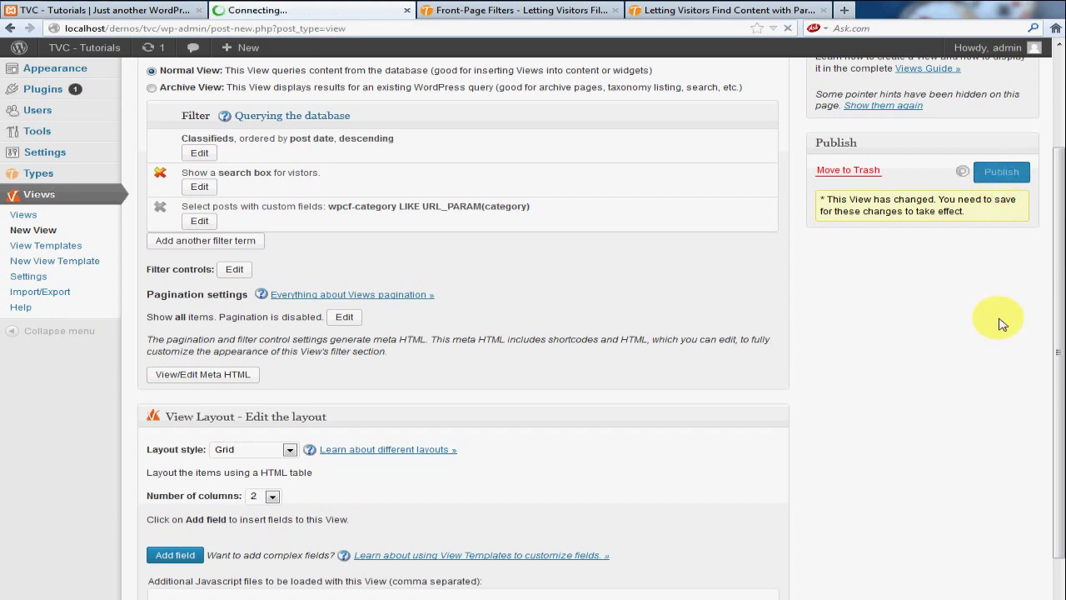
{"action": "scroll", "coordinate": [892, 383], "scroll_direction": "down", "scroll_amount": 3}
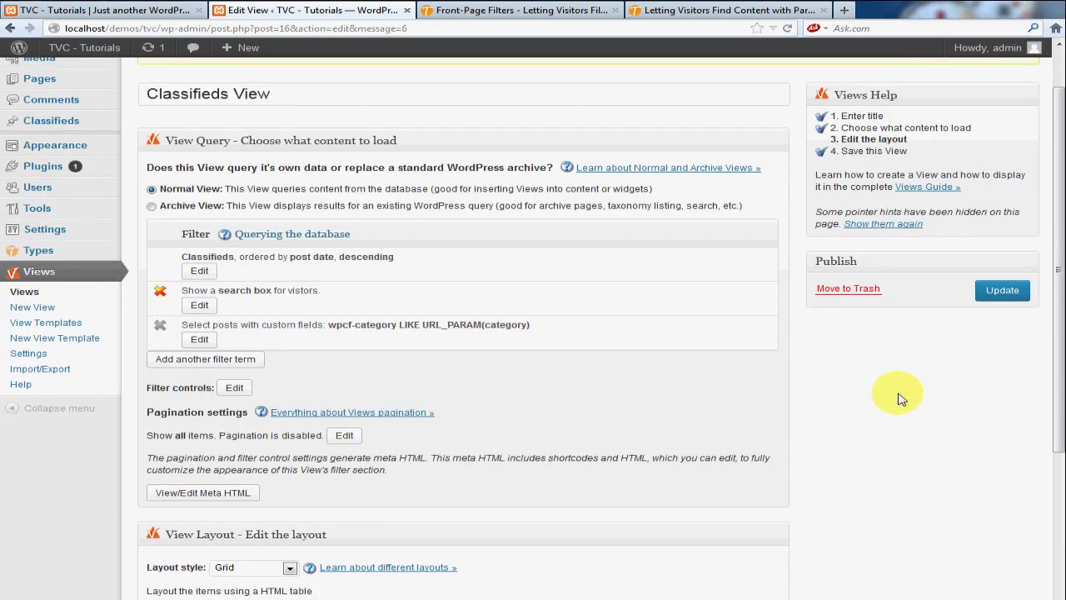
{"action": "scroll", "coordinate": [899, 399], "scroll_direction": "down", "scroll_amount": 3}
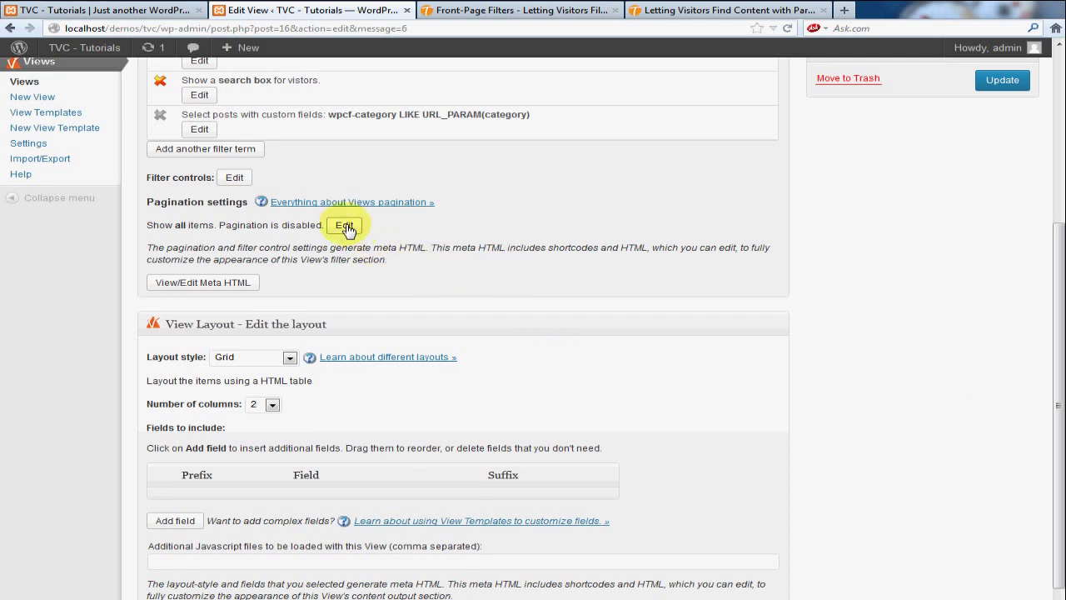
{"action": "left_click", "coordinate": [250, 283]}
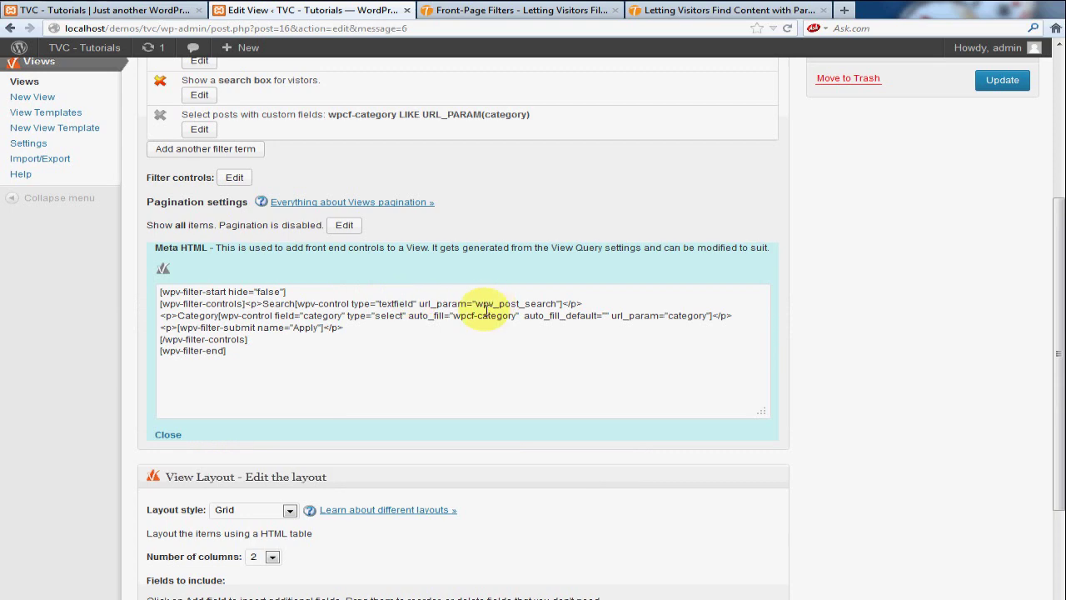
{"action": "left_click", "coordinate": [344, 225]}
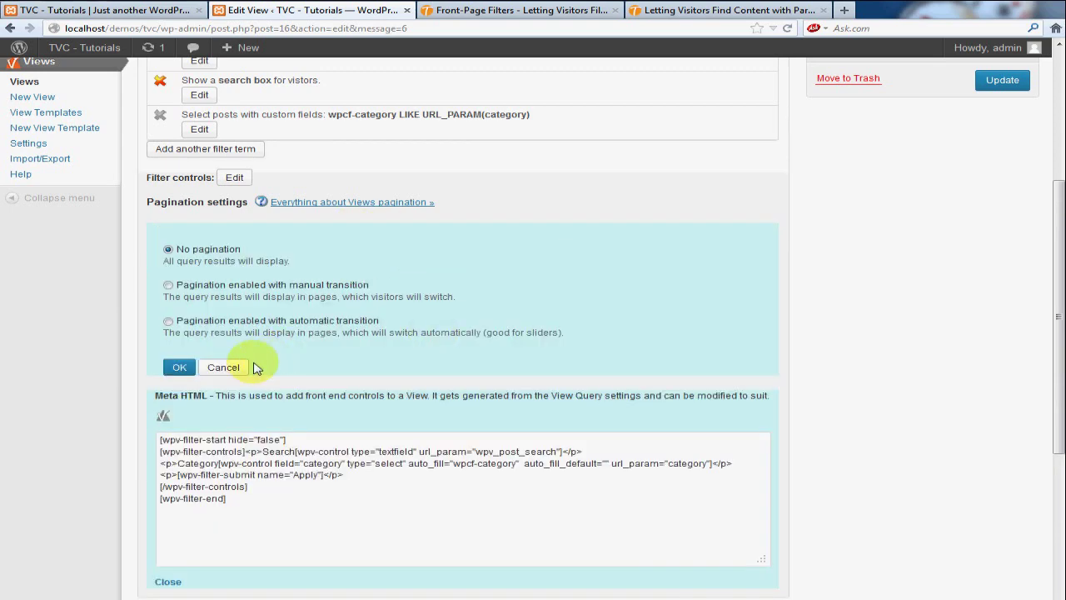
{"action": "left_click", "coordinate": [223, 367]}
{"action": "scroll", "coordinate": [440, 362], "scroll_direction": "up", "scroll_amount": 3}
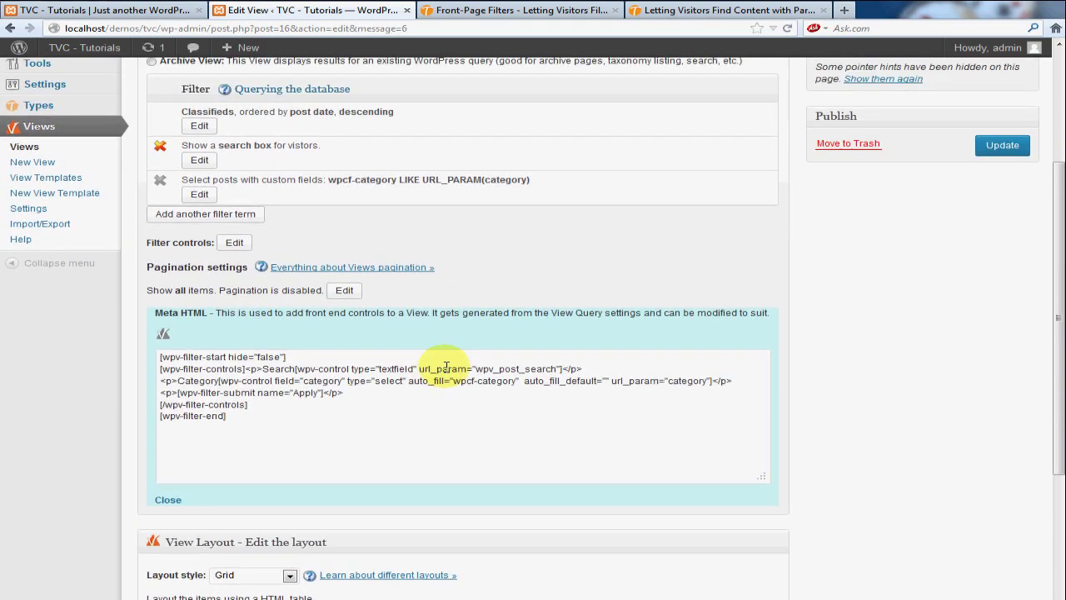
{"action": "scroll", "coordinate": [171, 440], "scroll_direction": "down", "scroll_amount": 3}
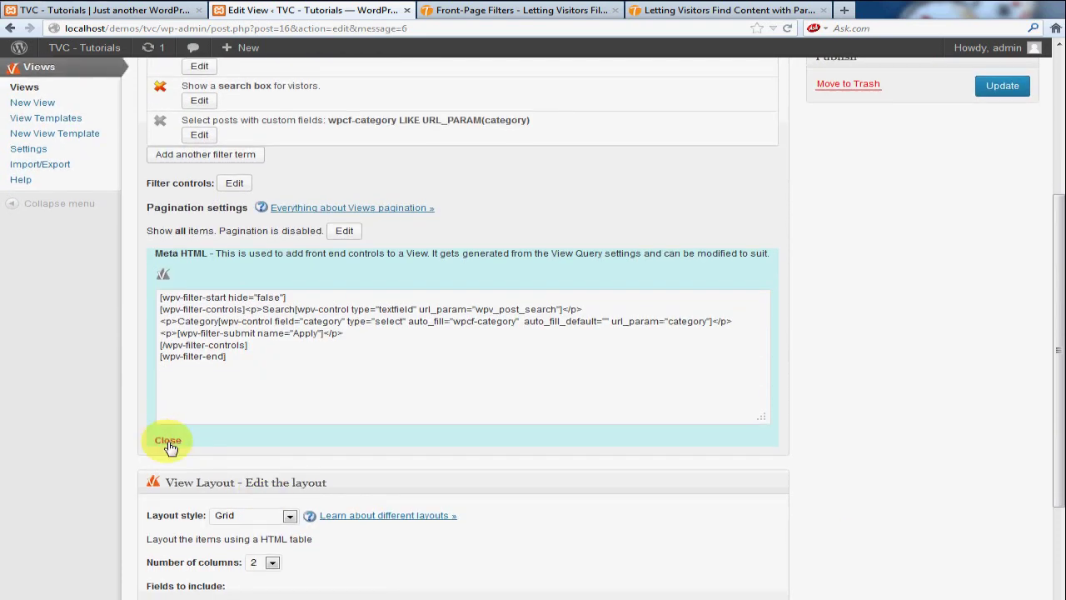
{"action": "left_click", "coordinate": [169, 441]}
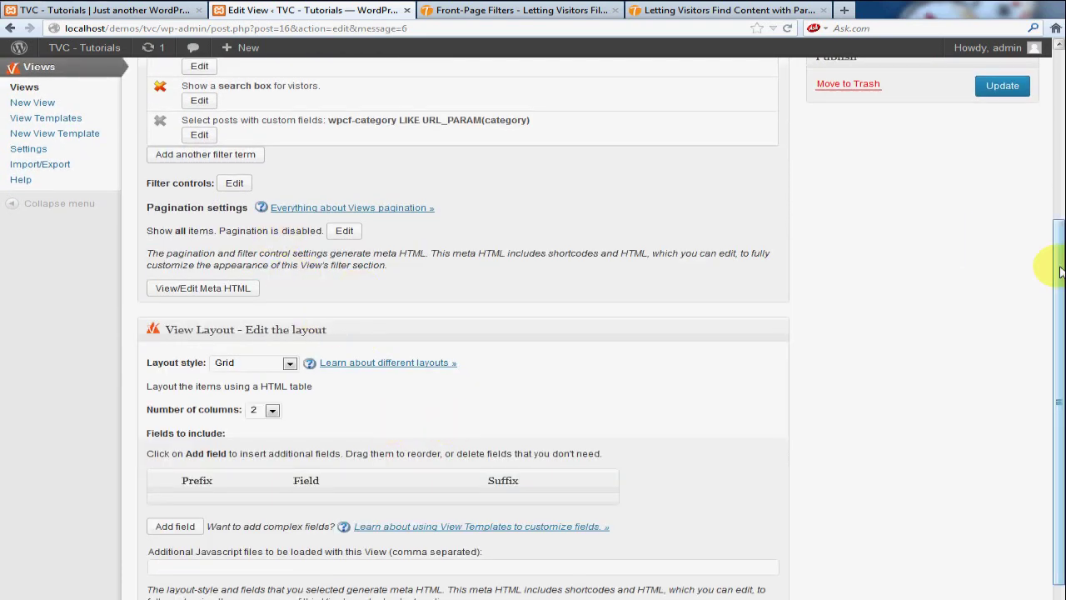
{"action": "scroll", "coordinate": [1025, 283], "scroll_direction": "down", "scroll_amount": 2}
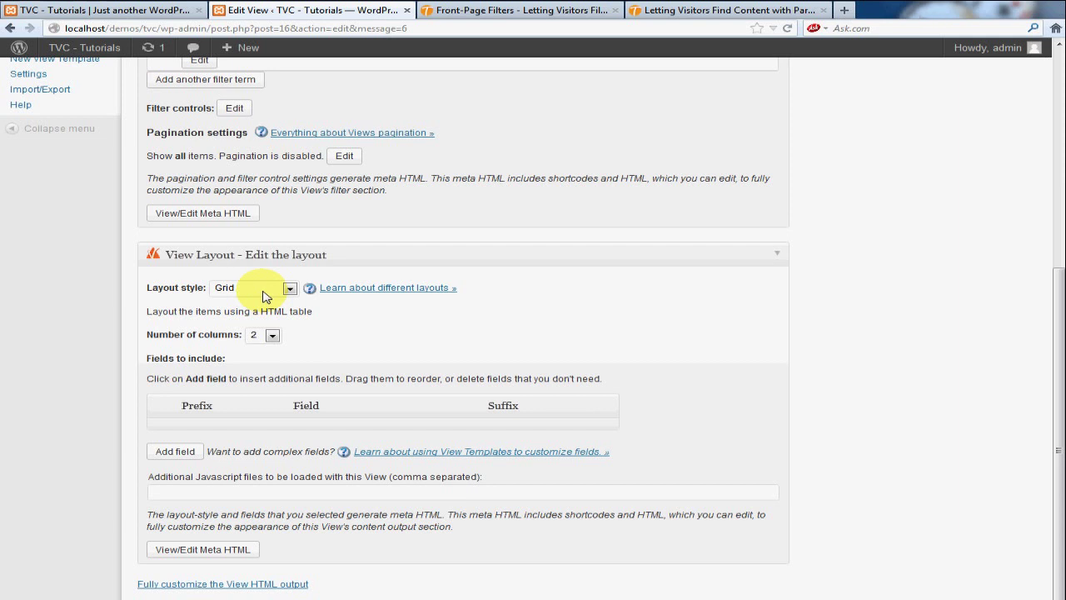
Switch the View Layout style from Grid to Table
{"action": "left_click", "coordinate": [262, 296]}
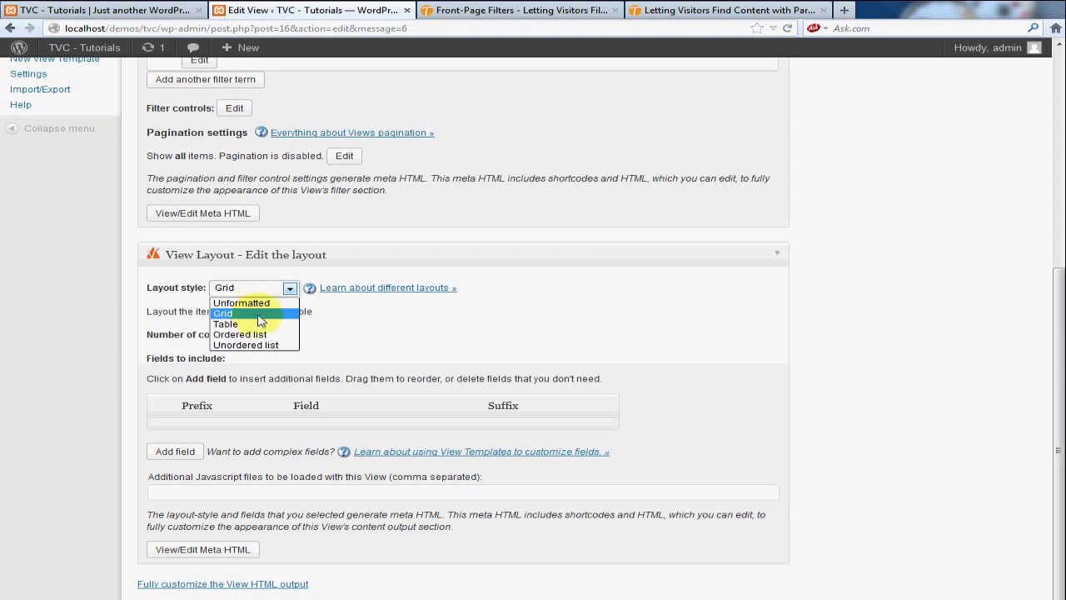
{"action": "left_click", "coordinate": [289, 325]}
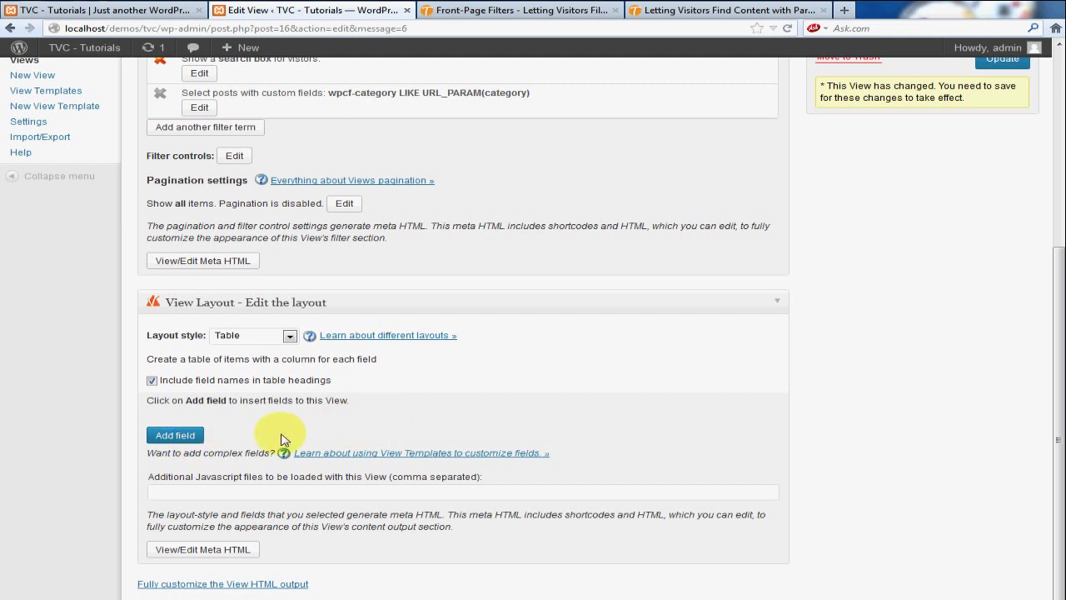
{"action": "left_click", "coordinate": [176, 435]}
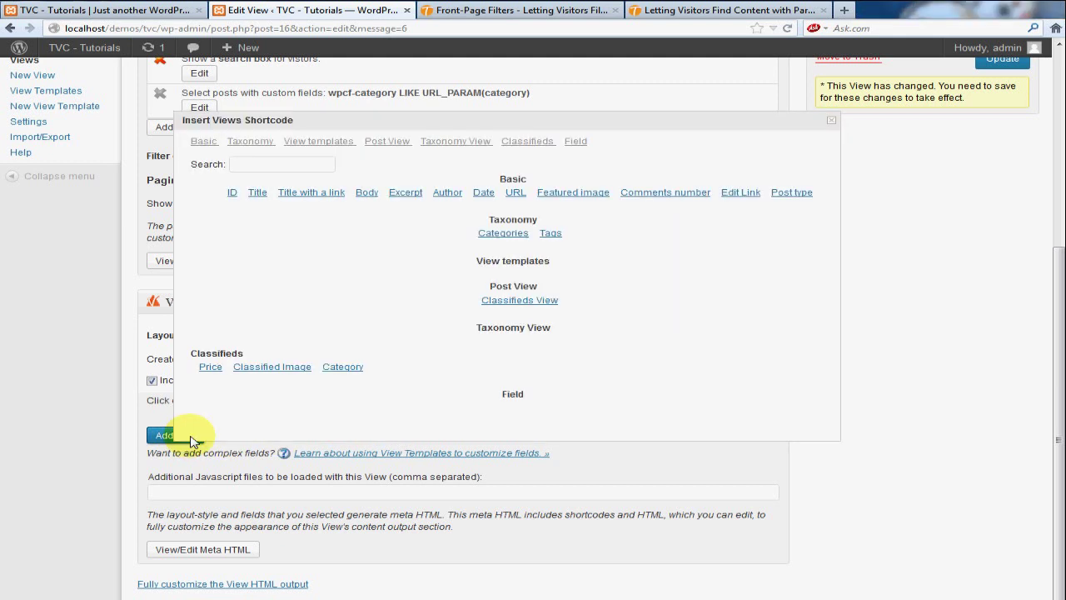
Add Title with a link, Price and Category as the table's three columns
{"action": "left_click", "coordinate": [315, 200]}
{"action": "left_click", "coordinate": [177, 518]}
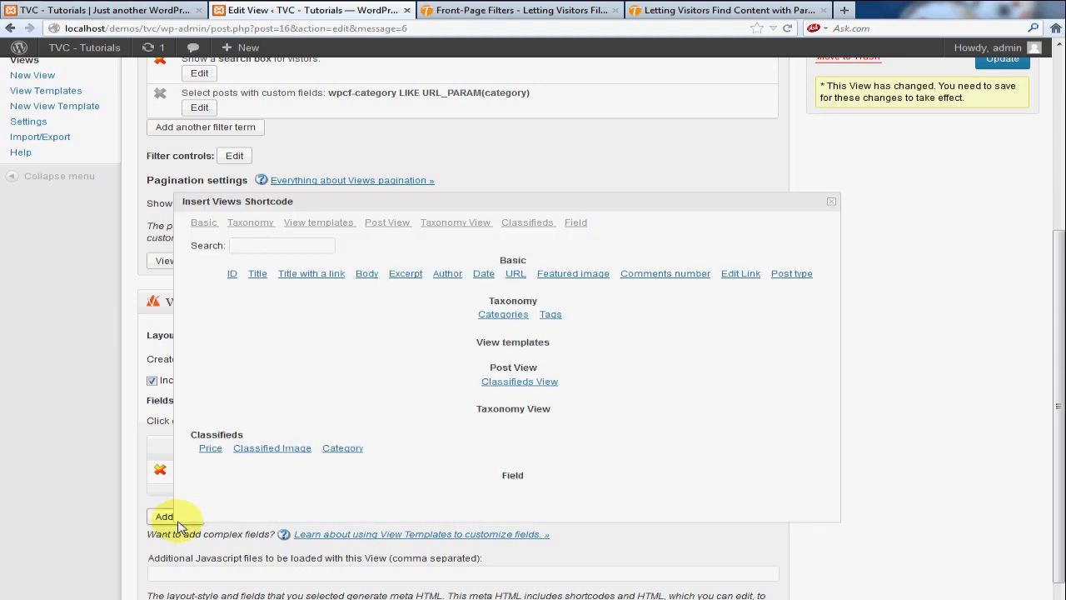
{"action": "left_click", "coordinate": [210, 449]}
{"action": "left_click", "coordinate": [166, 539]}
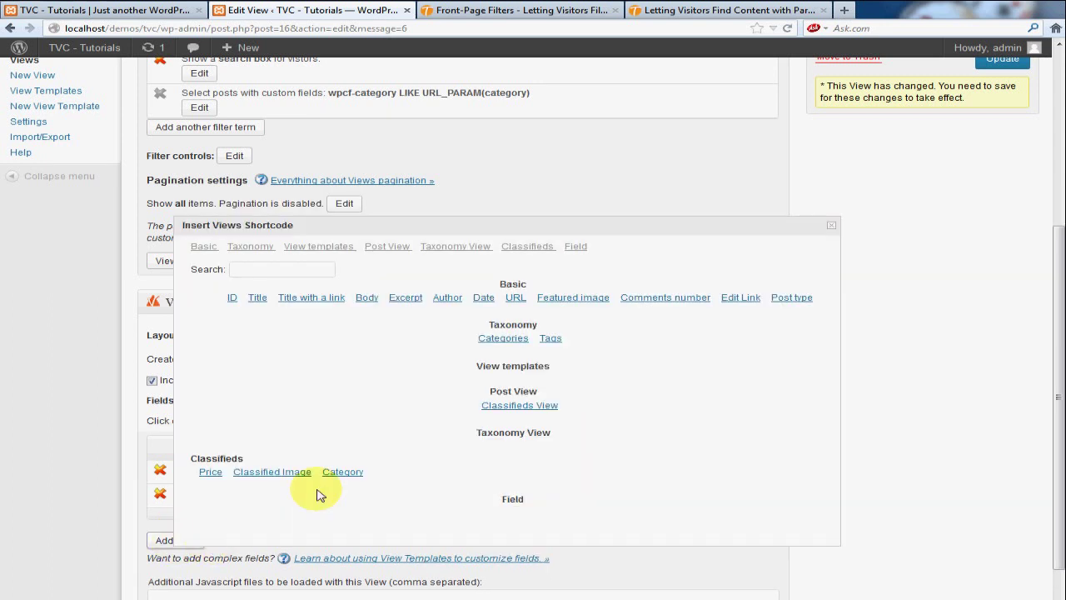
{"action": "left_click", "coordinate": [343, 472]}
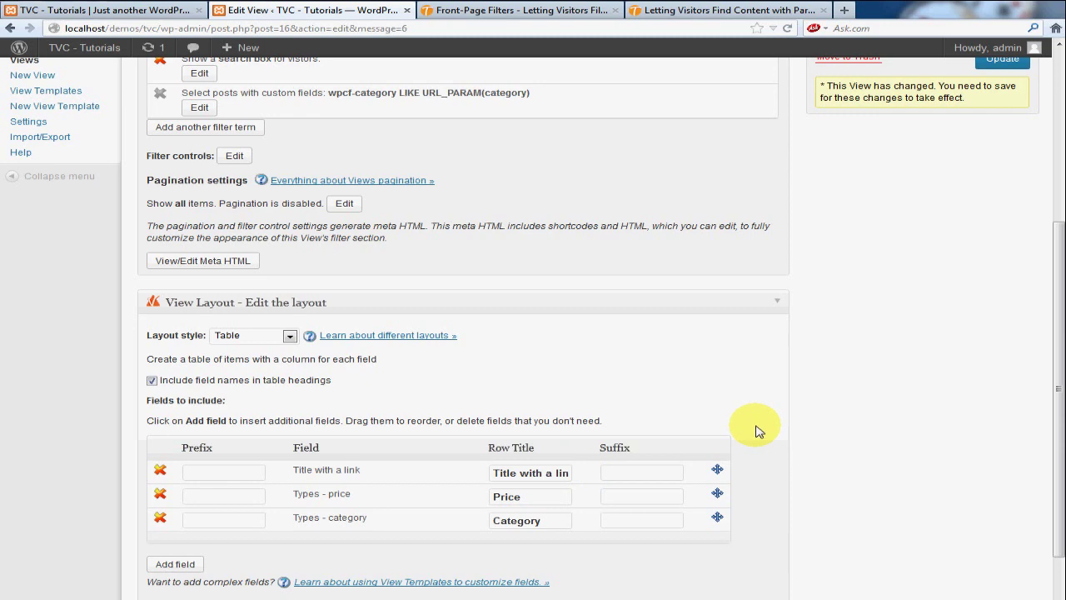
{"action": "scroll", "coordinate": [778, 472], "scroll_direction": "down", "scroll_amount": 3}
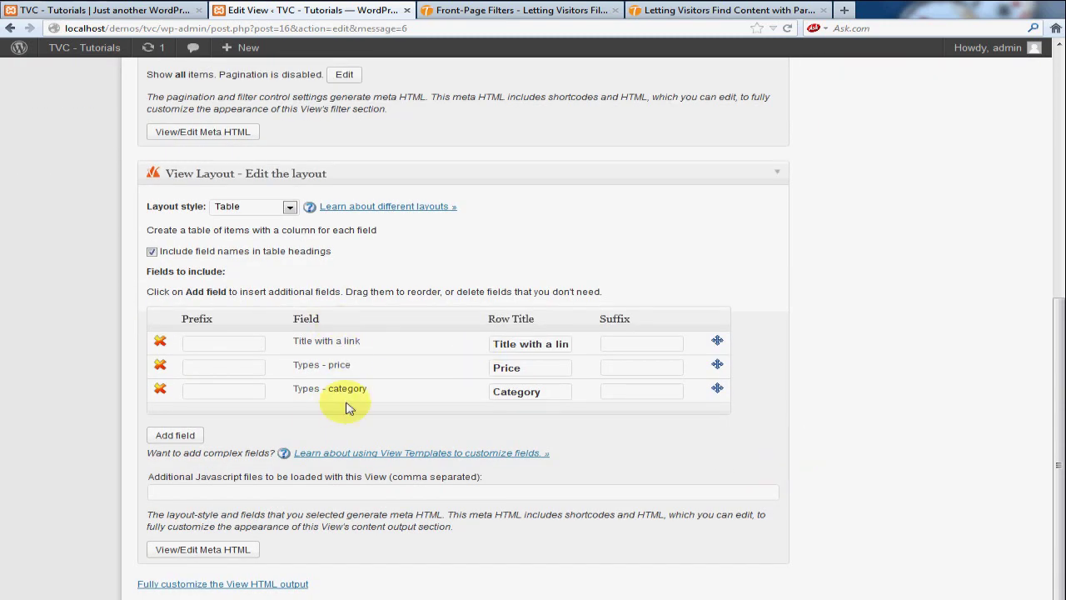
Show the Meta HTML for the Title, Price and Category table layout and review its heading and loop code
{"action": "left_click", "coordinate": [213, 550]}
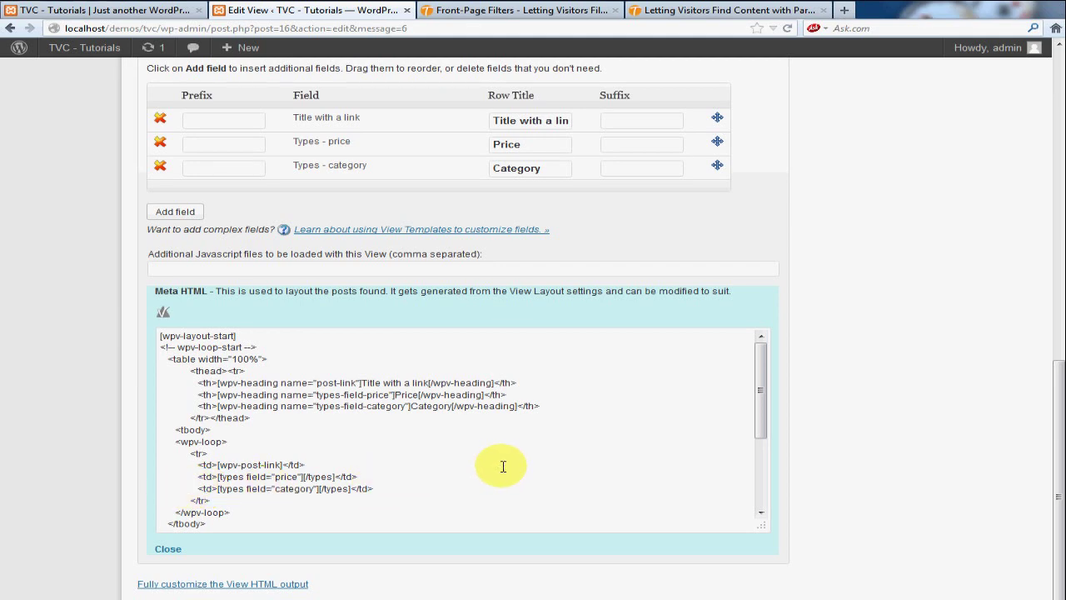
{"action": "scroll", "coordinate": [503, 466], "scroll_direction": "up", "scroll_amount": 3}
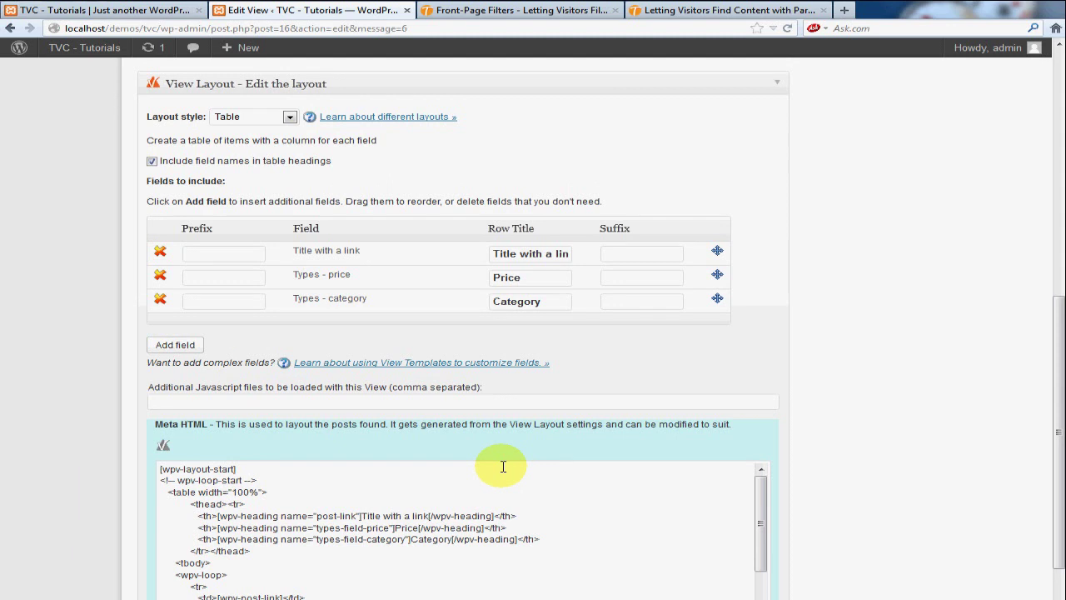
{"action": "scroll", "coordinate": [496, 467], "scroll_direction": "down", "scroll_amount": 3}
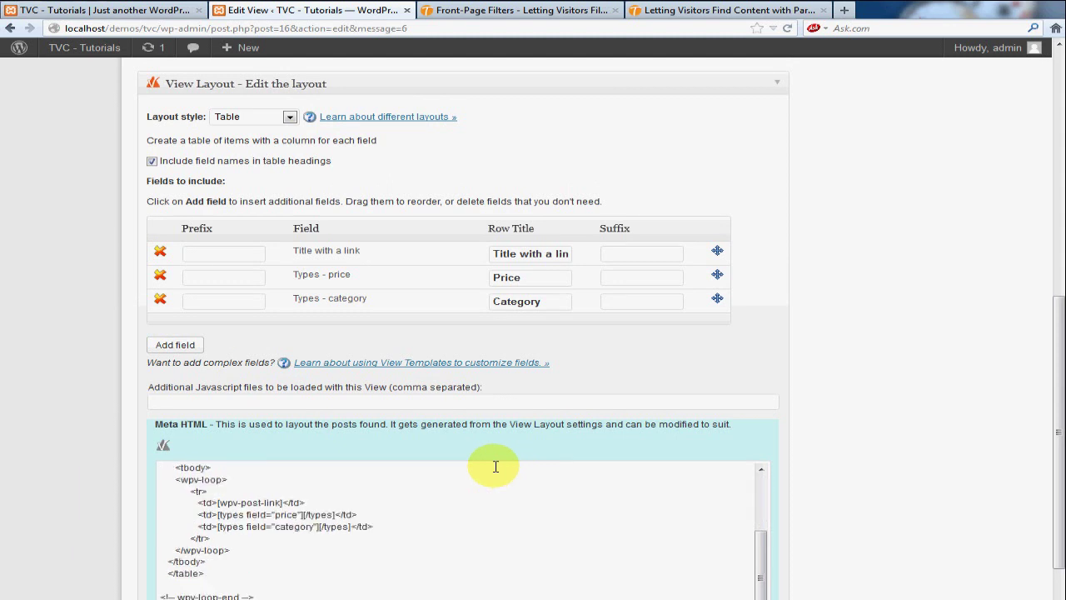
{"action": "scroll", "coordinate": [819, 500], "scroll_direction": "down", "scroll_amount": 3}
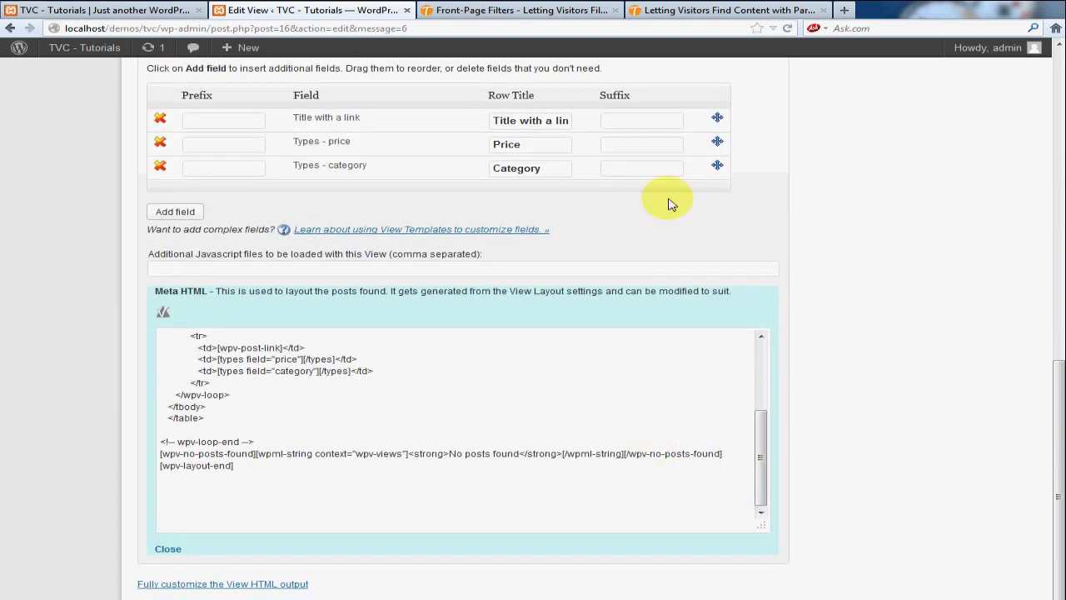
{"action": "scroll", "coordinate": [619, 469], "scroll_direction": "up", "scroll_amount": 2}
{"action": "scroll", "coordinate": [792, 426], "scroll_direction": "up", "scroll_amount": 3}
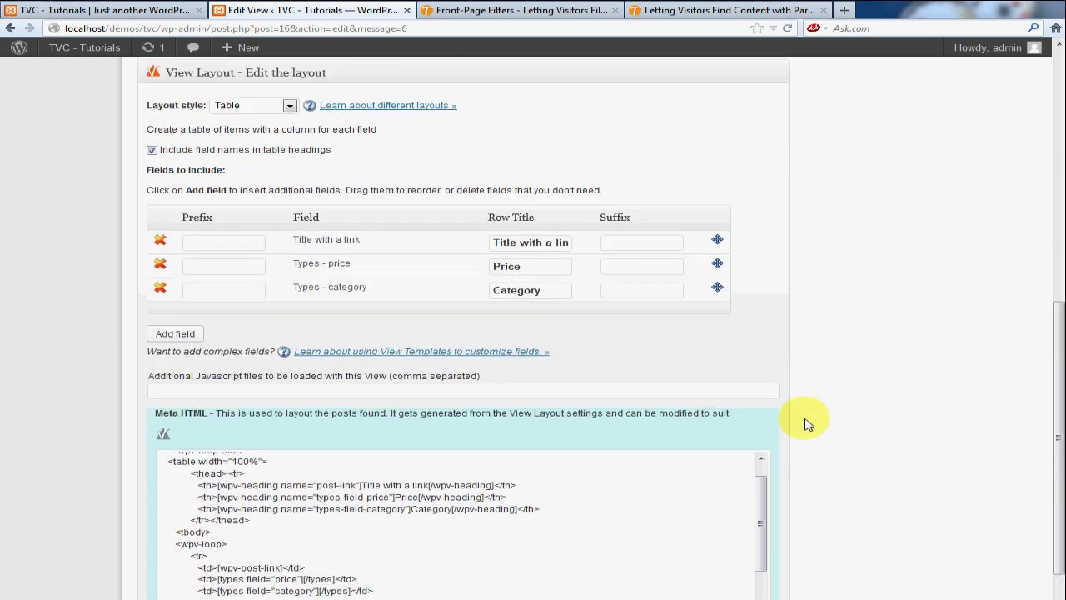
{"action": "scroll", "coordinate": [804, 425], "scroll_direction": "down", "scroll_amount": 3}
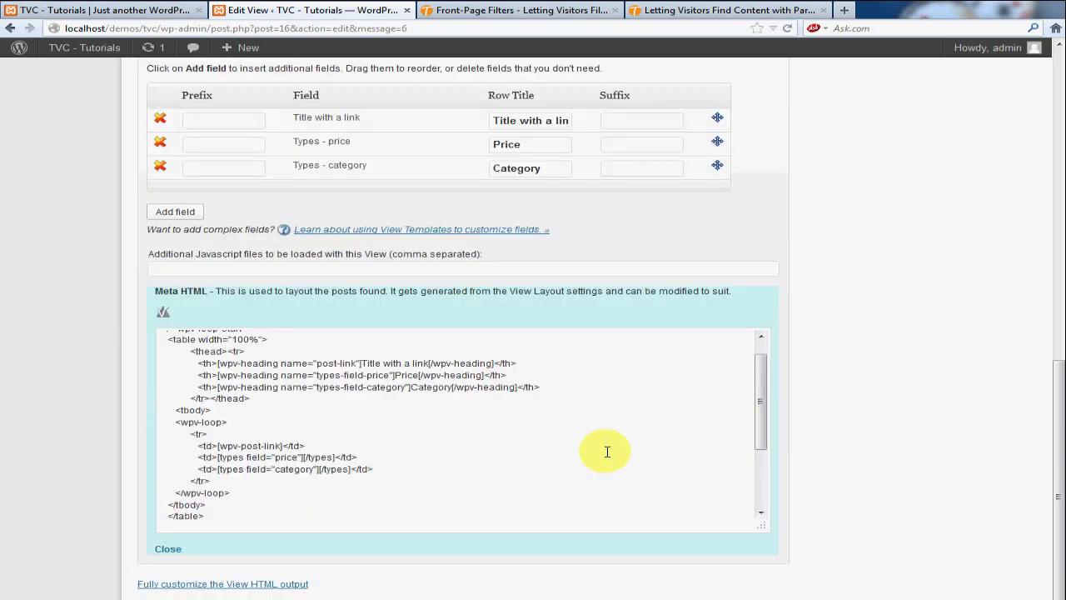
{"action": "scroll", "coordinate": [607, 451], "scroll_direction": "up", "scroll_amount": 1}
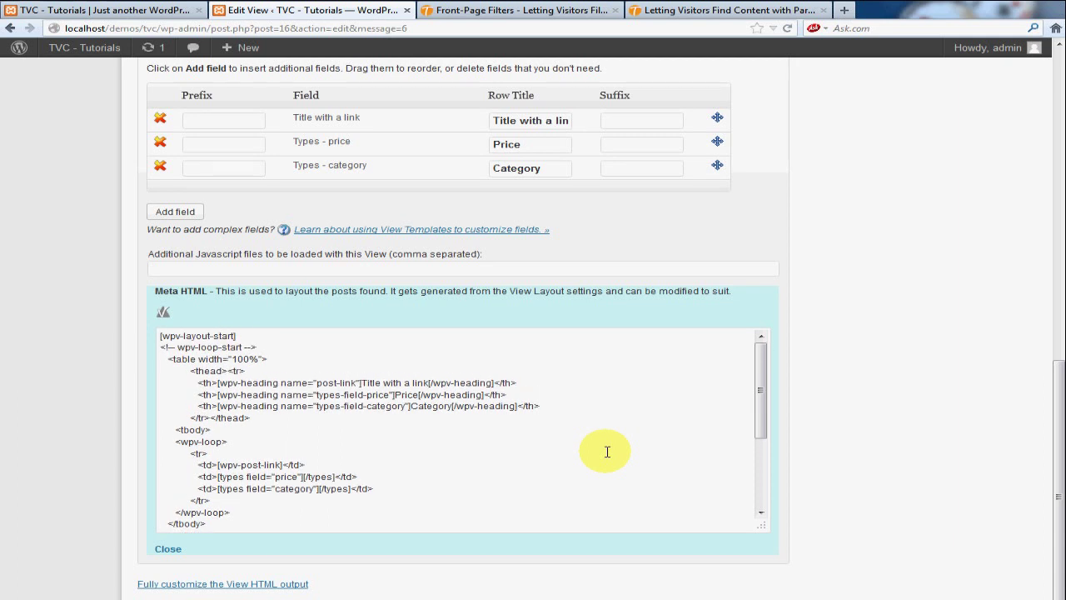
{"action": "scroll", "coordinate": [608, 452], "scroll_direction": "down", "scroll_amount": 2}
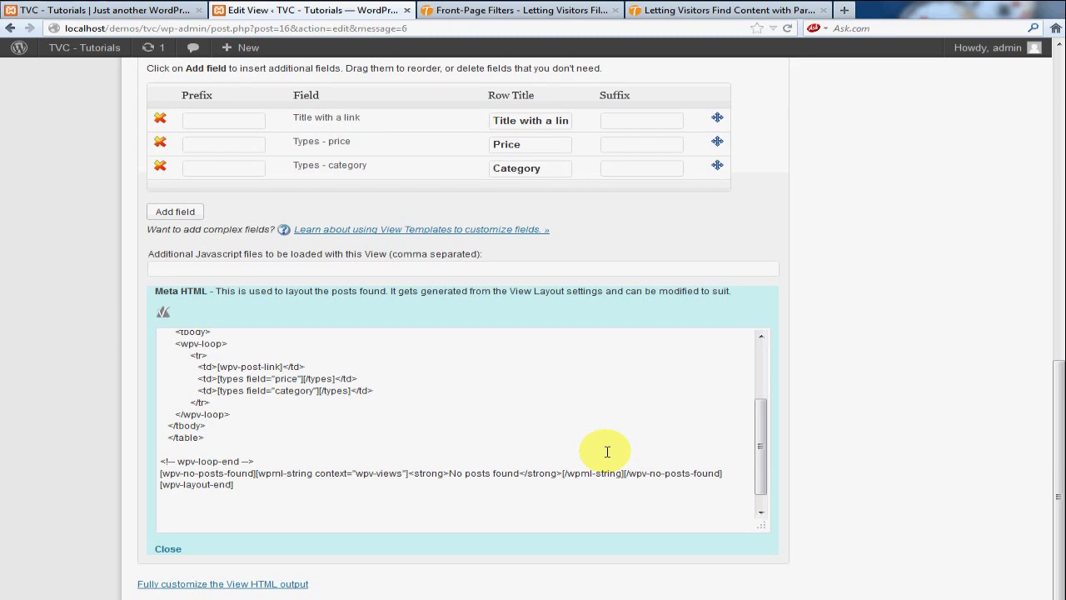
{"action": "scroll", "coordinate": [607, 451], "scroll_direction": "up", "scroll_amount": 3}
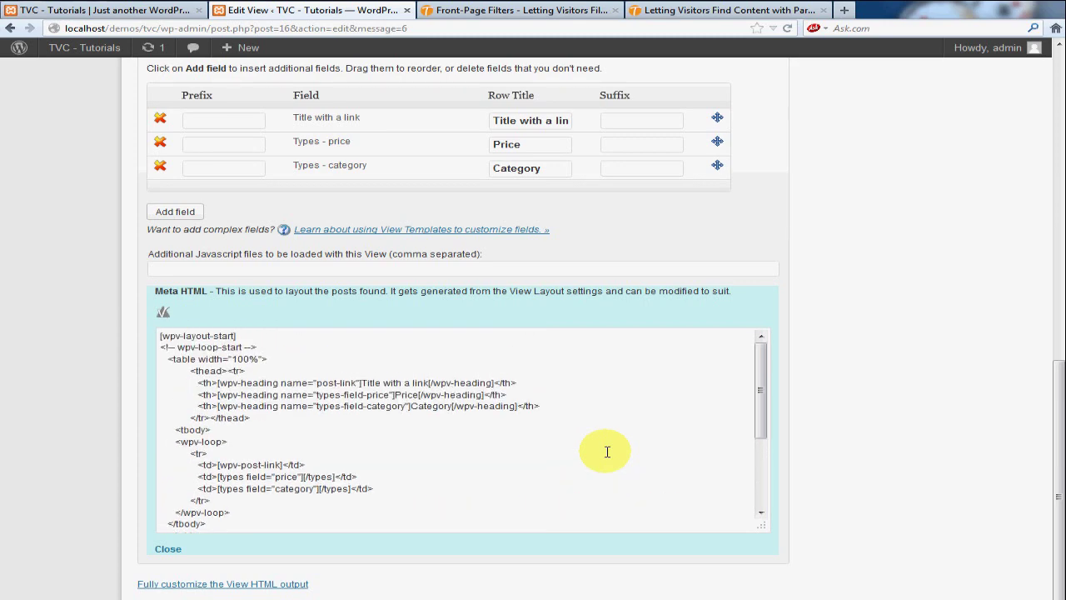
{"action": "scroll", "coordinate": [815, 428], "scroll_direction": "up", "scroll_amount": 3}
{"action": "scroll", "coordinate": [815, 427], "scroll_direction": "up", "scroll_amount": 5}
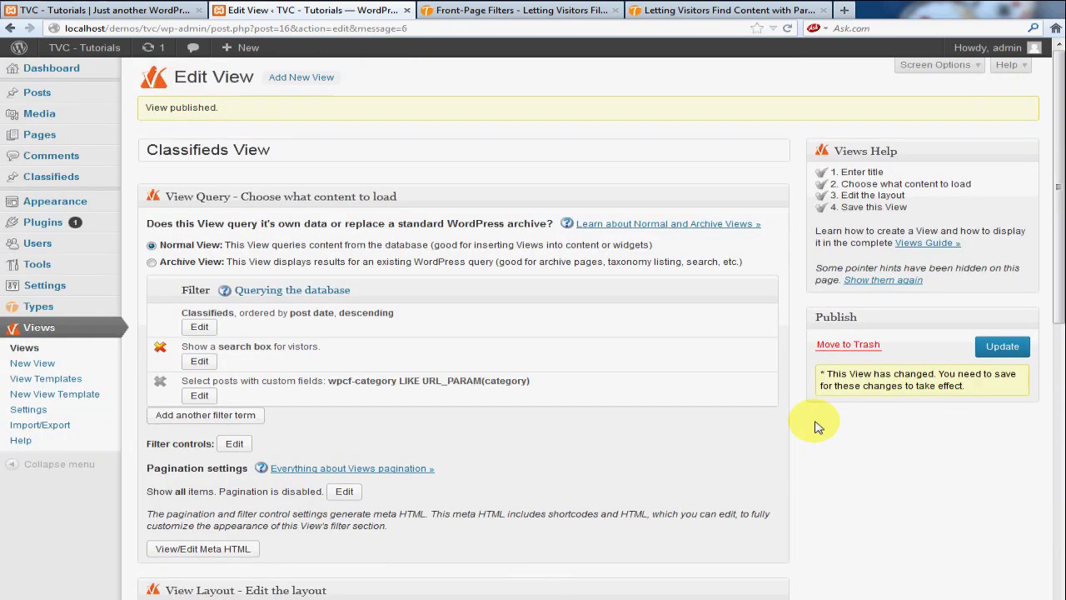
Update the Classifieds View and confirm the View updated message and layout fields
{"action": "left_click", "coordinate": [1000, 348]}
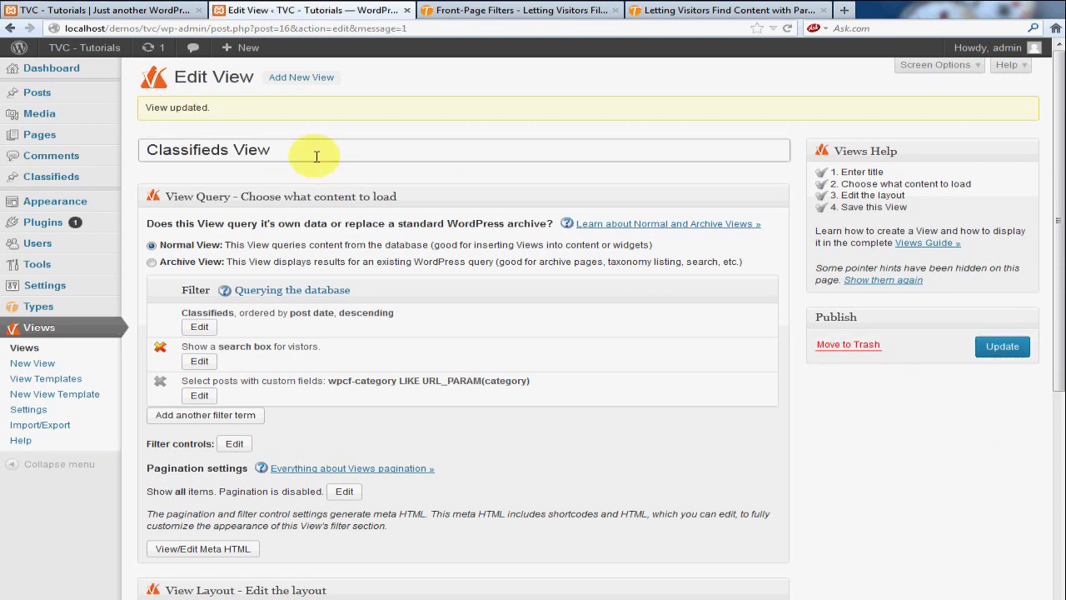
{"action": "scroll", "coordinate": [690, 440], "scroll_direction": "down", "scroll_amount": 5}
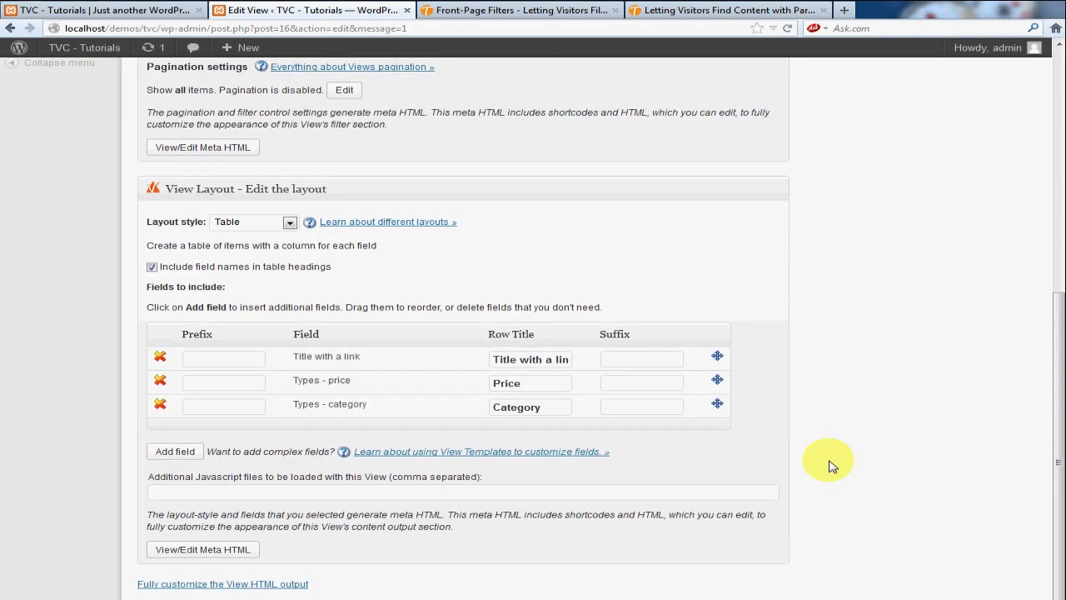
{"action": "scroll", "coordinate": [850, 465], "scroll_direction": "up", "scroll_amount": 5}
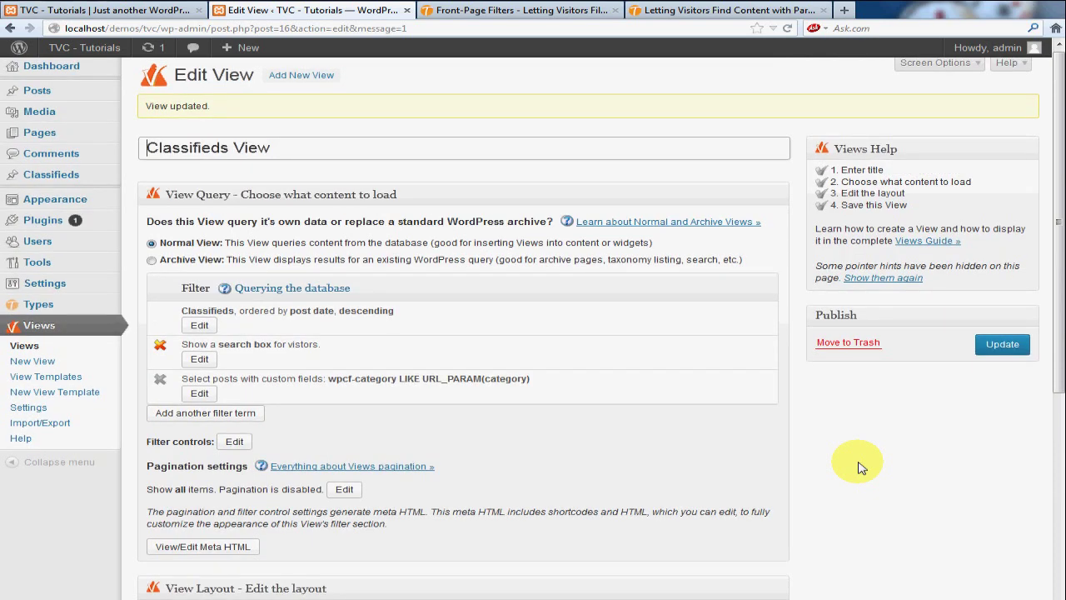
{"action": "scroll", "coordinate": [860, 467], "scroll_direction": "down", "scroll_amount": 5}
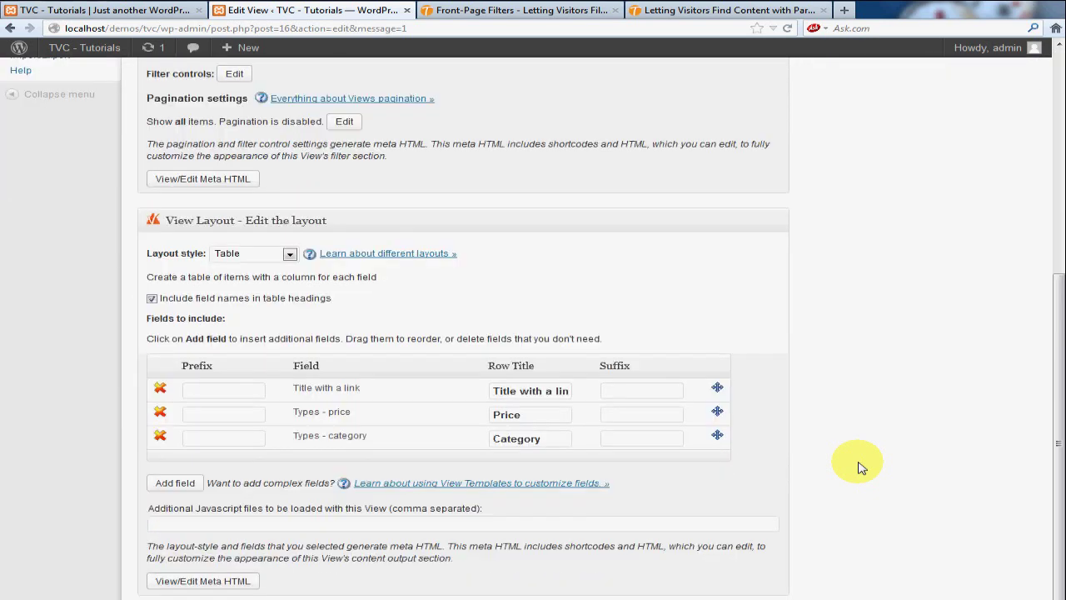